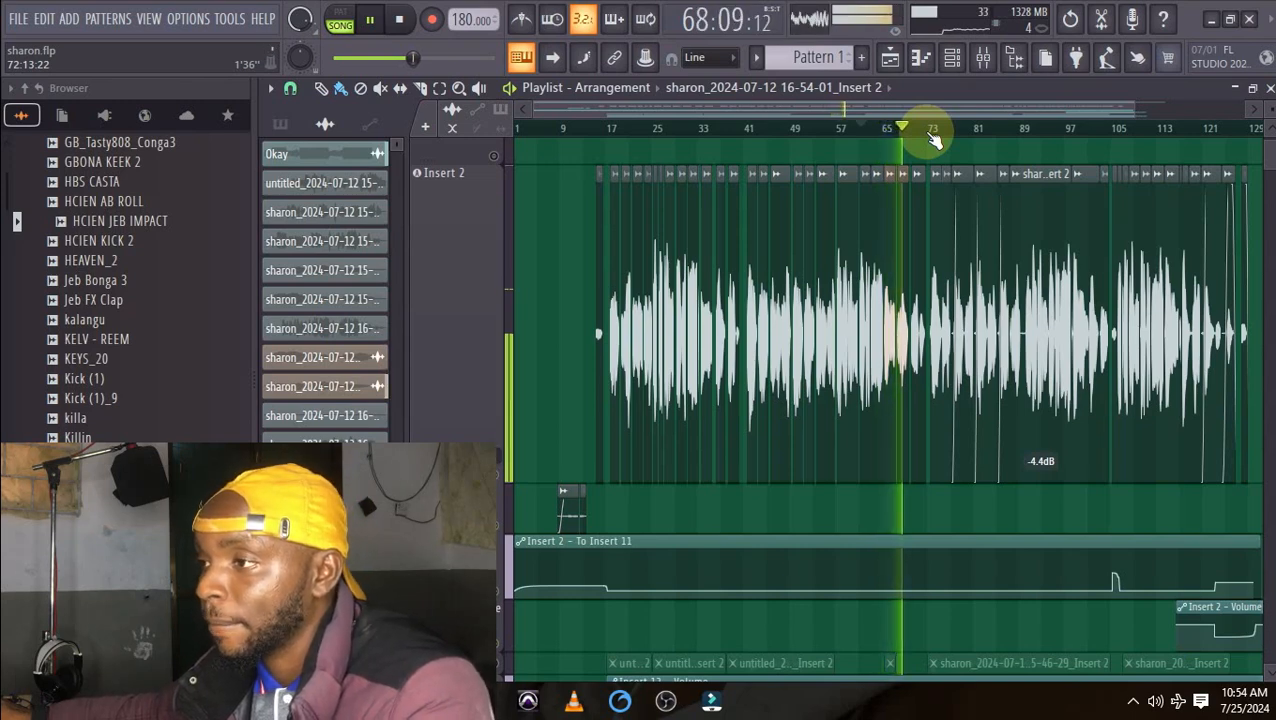
Play the vocal from about bar 67 and mute the Okay beat on Track 1.
key("space")
left_click(898, 130)
key("space")
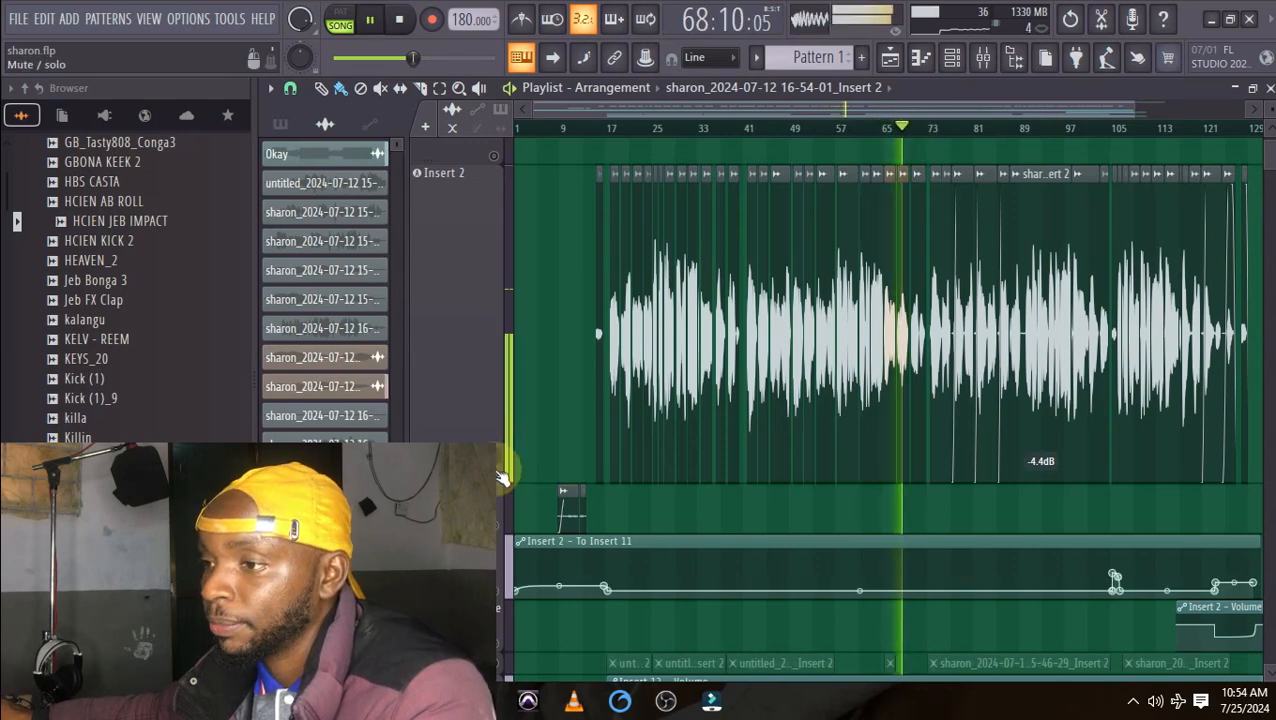
scroll(934, 183, "up", 2)
key("space")
left_click(494, 182)
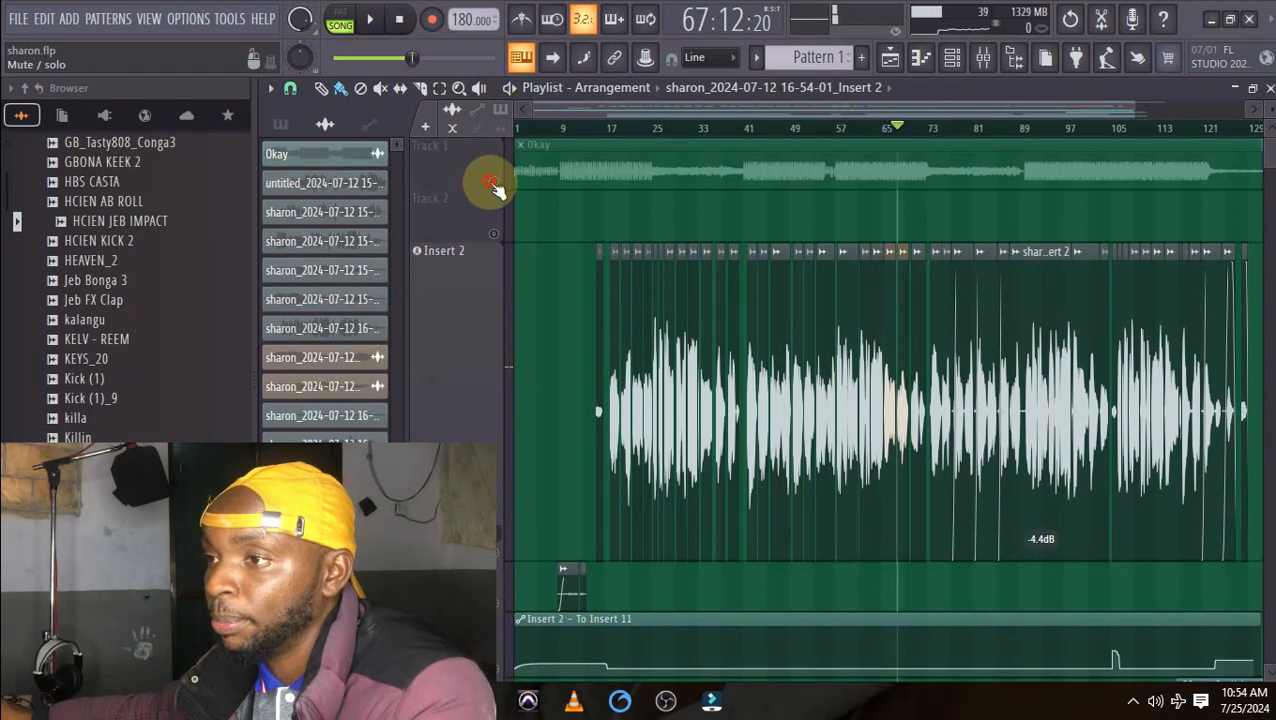
key("space")
left_click_drag(1131, 105, 1008, 122)
key("space")
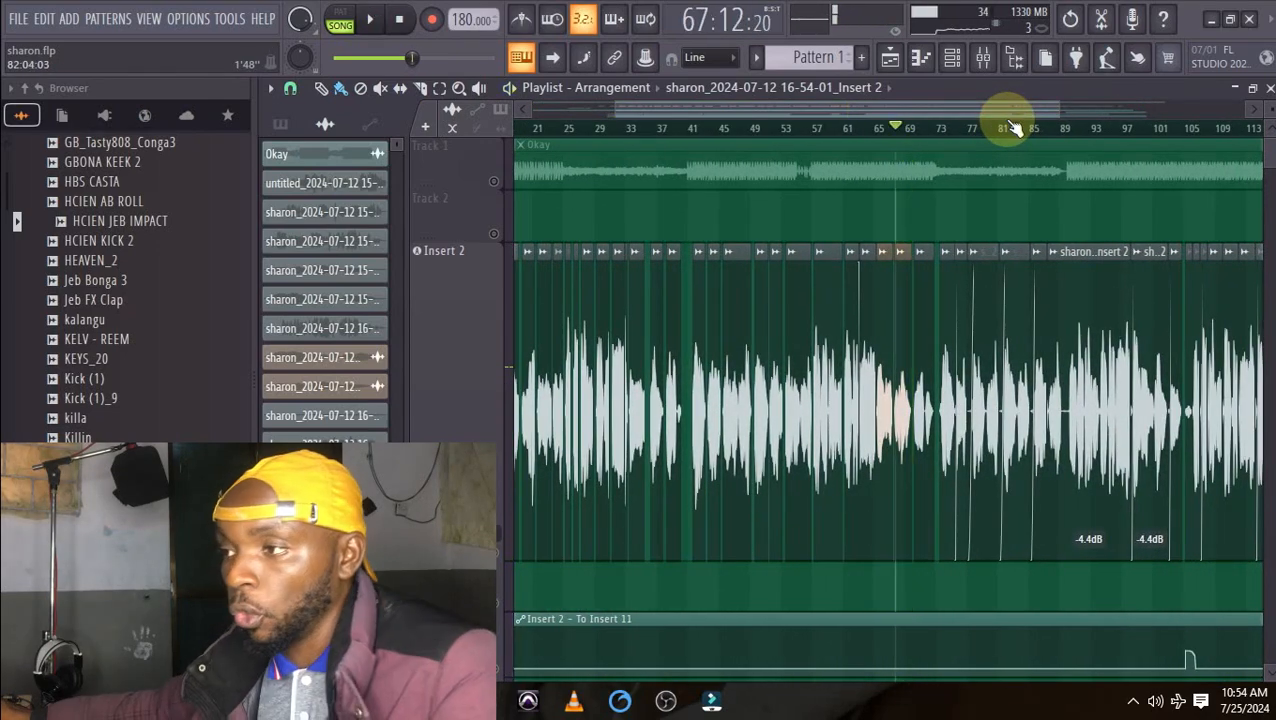
Inspect Insert 2's sends in the mixer, the reverb on Insert 11 and the Fruity delay 2 settings on Insert 12.
left_click(1000, 57)
left_click(406, 250)
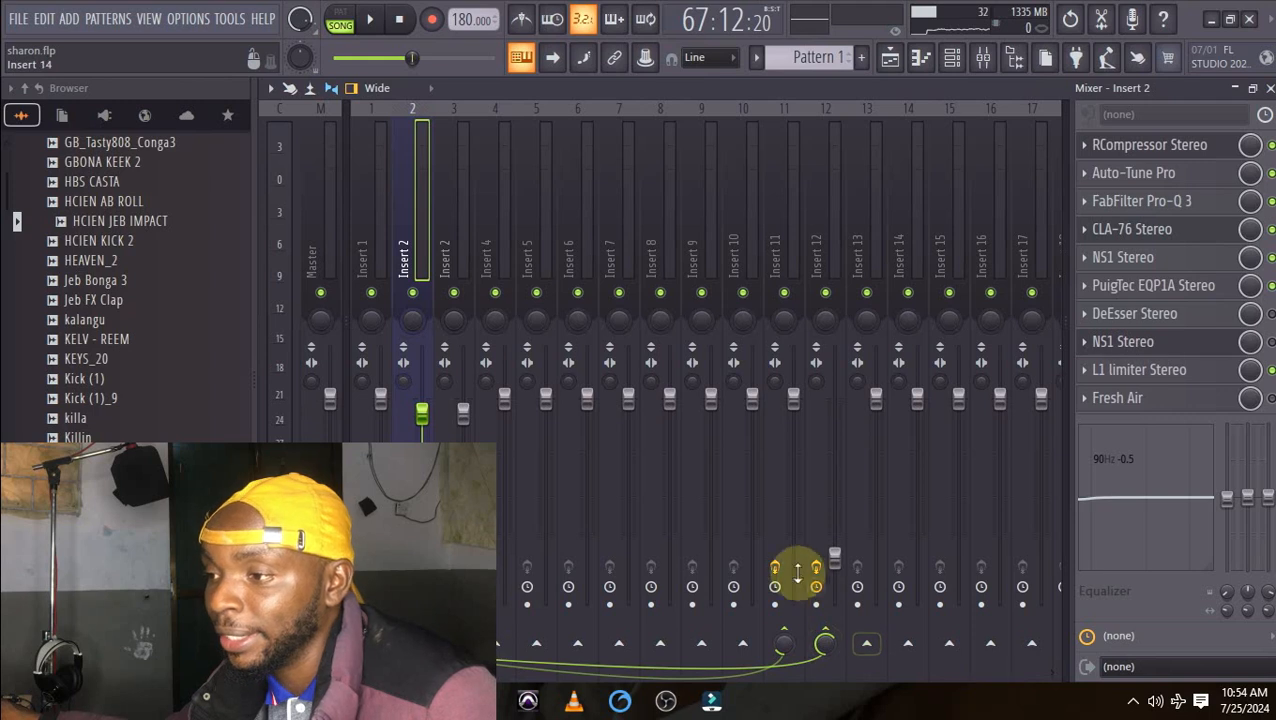
left_click(622, 645)
left_click(619, 643)
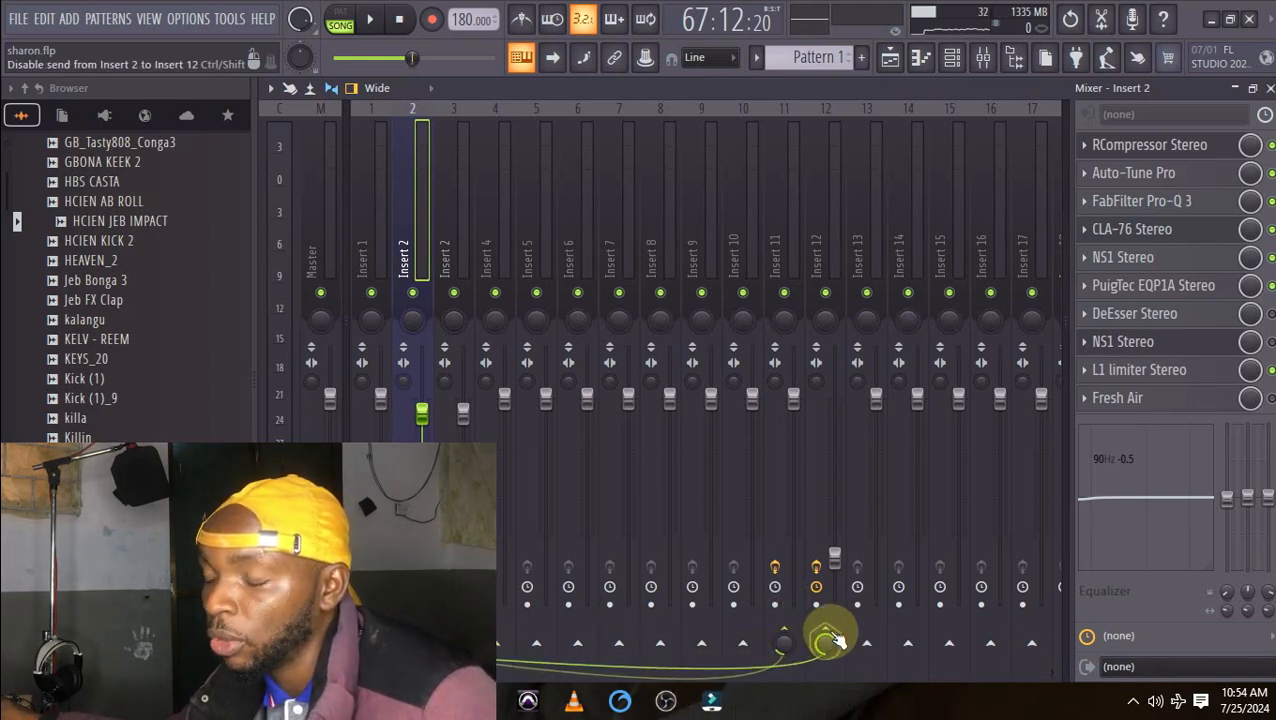
left_click(826, 262)
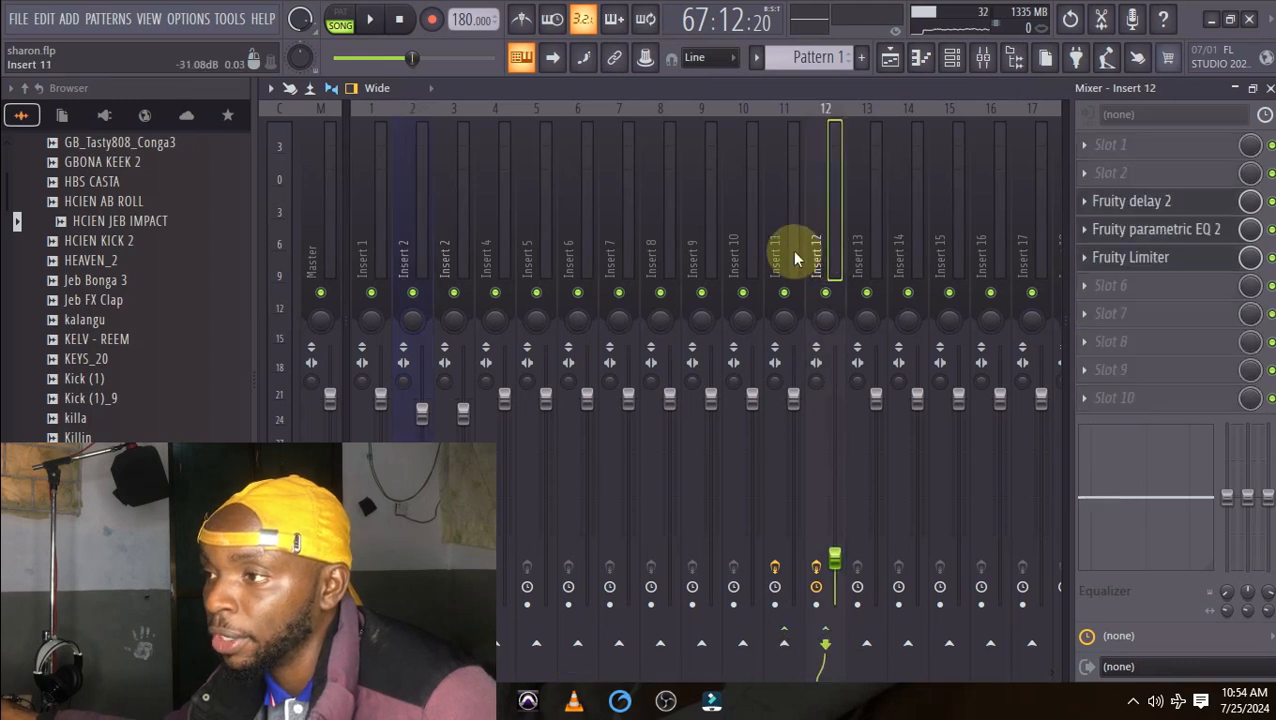
left_click(790, 250)
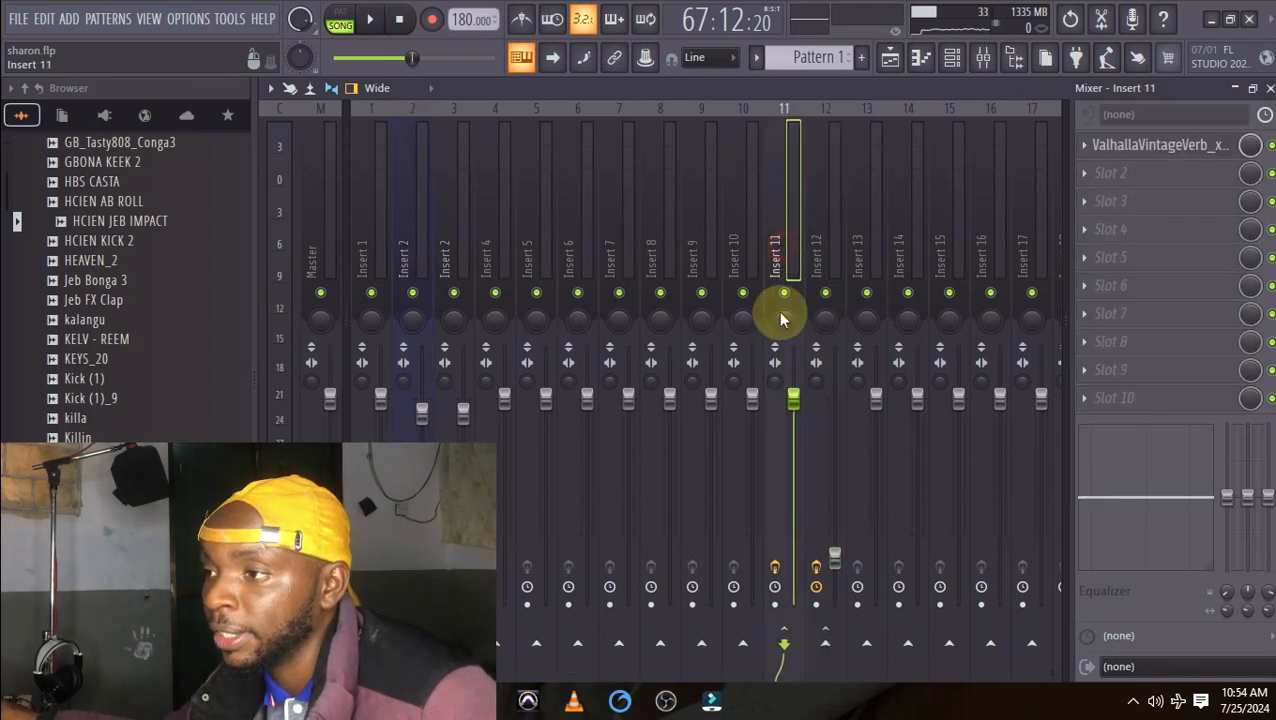
left_click(820, 268)
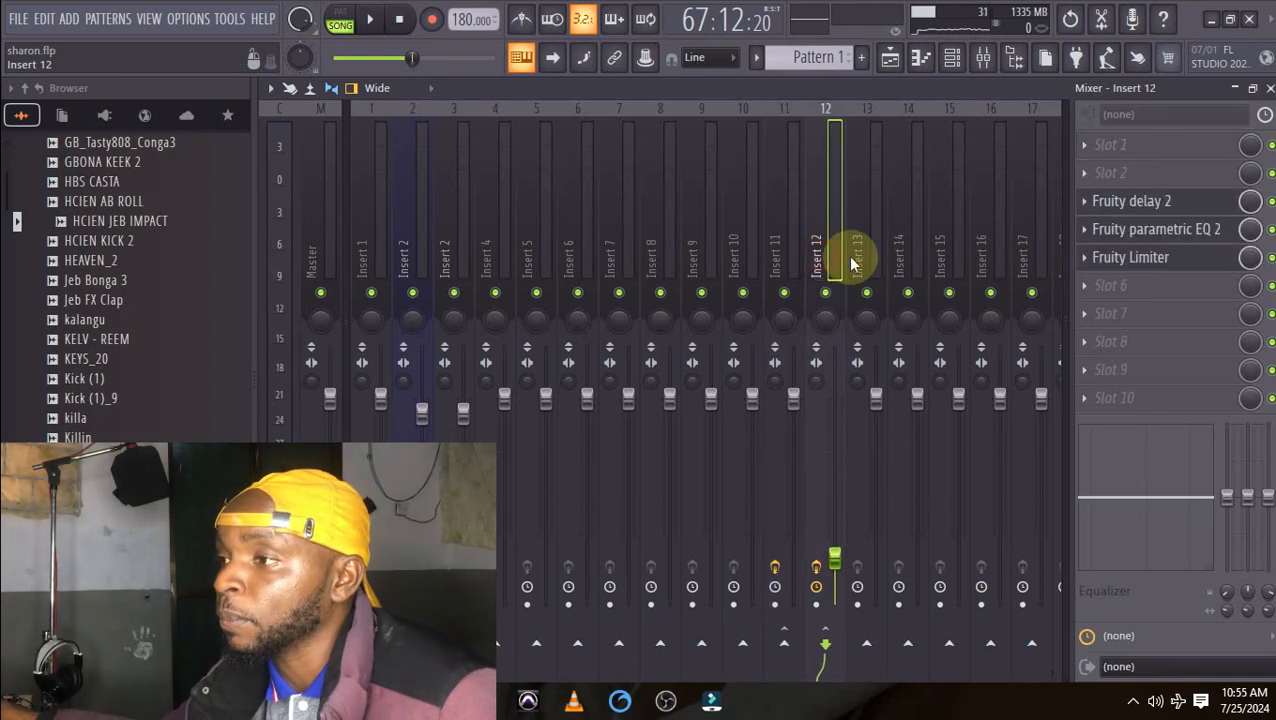
left_click(1131, 200)
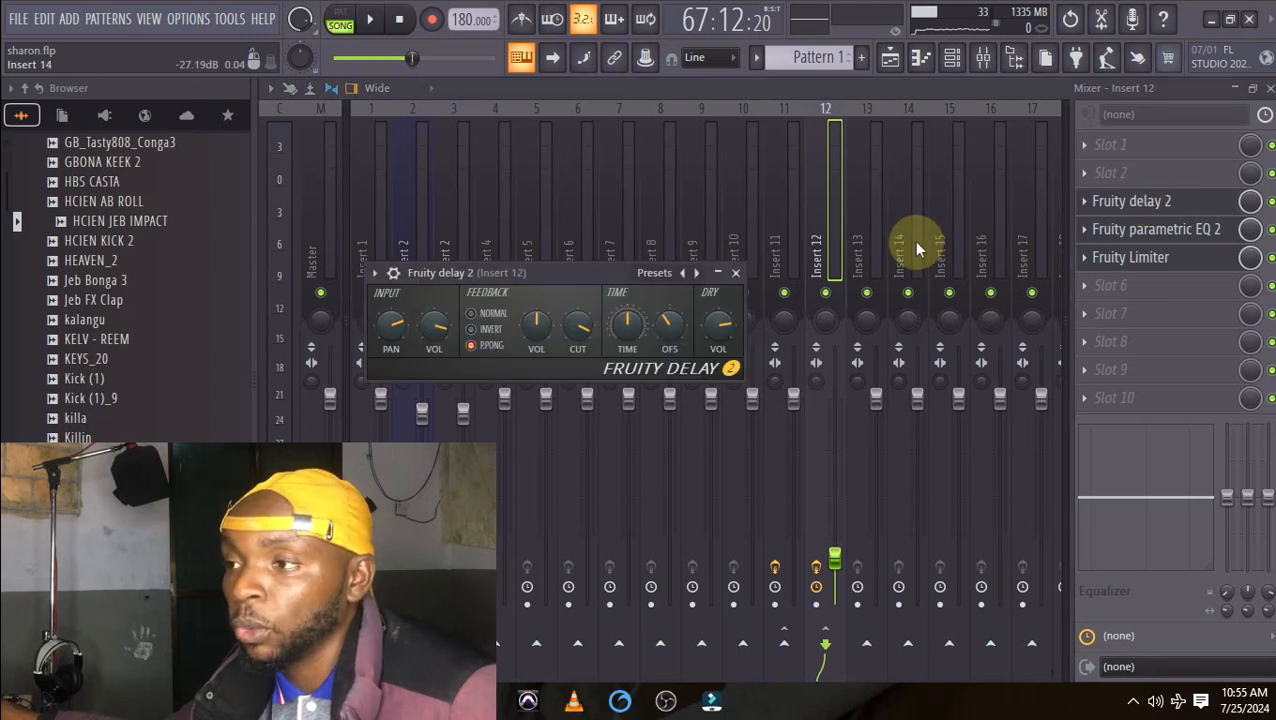
Disconnect the send from Insert 2 to Insert 12 and route Insert 2 to Insert 12 again.
left_click(420, 220)
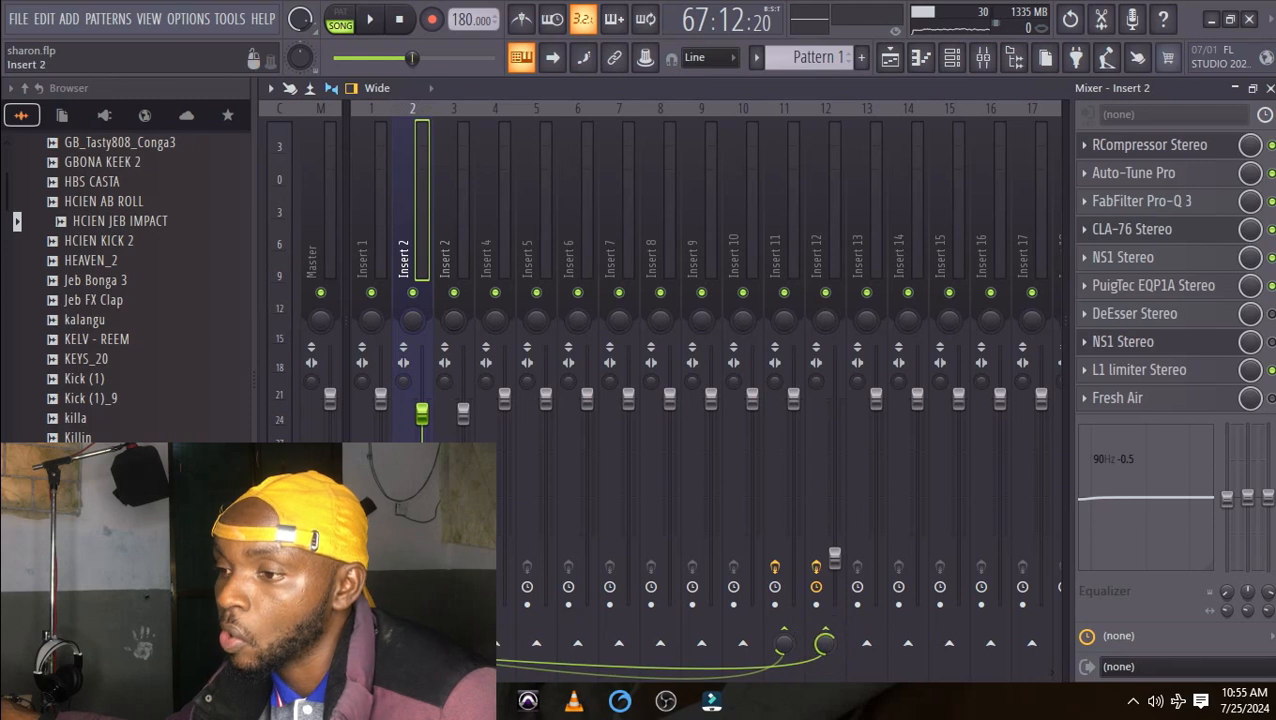
left_click(826, 638)
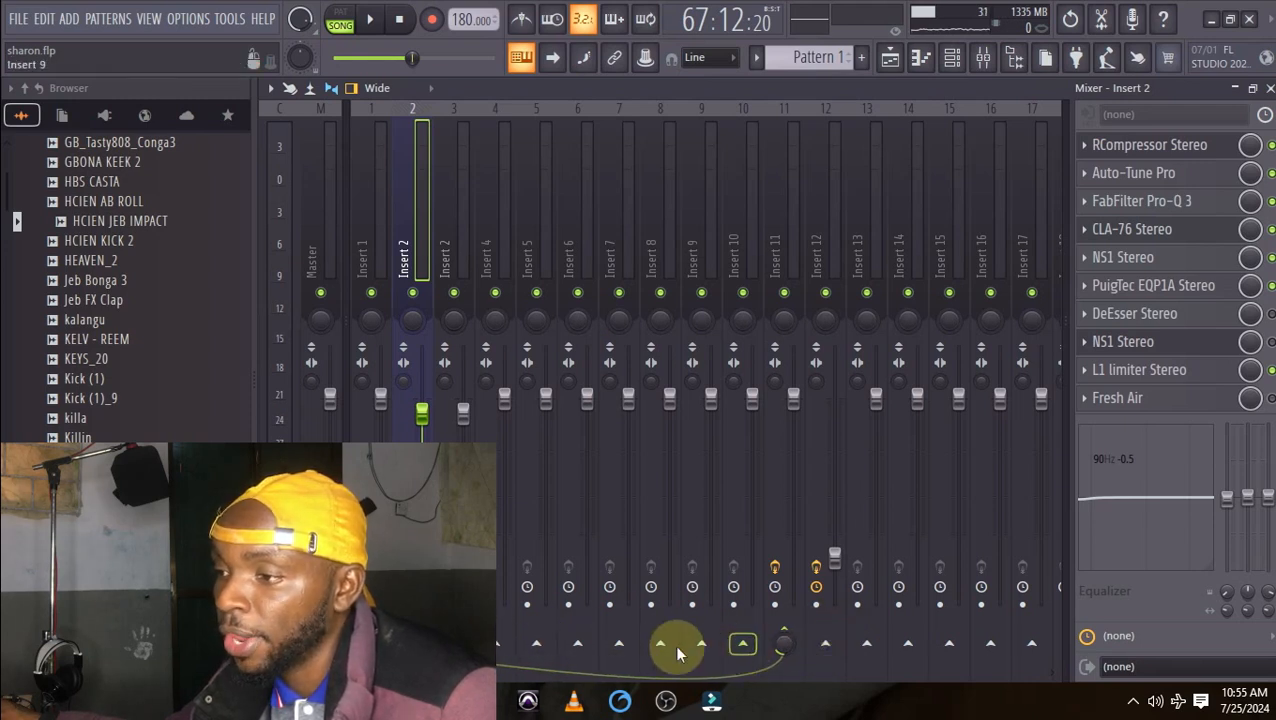
left_click(505, 403)
left_click(421, 253)
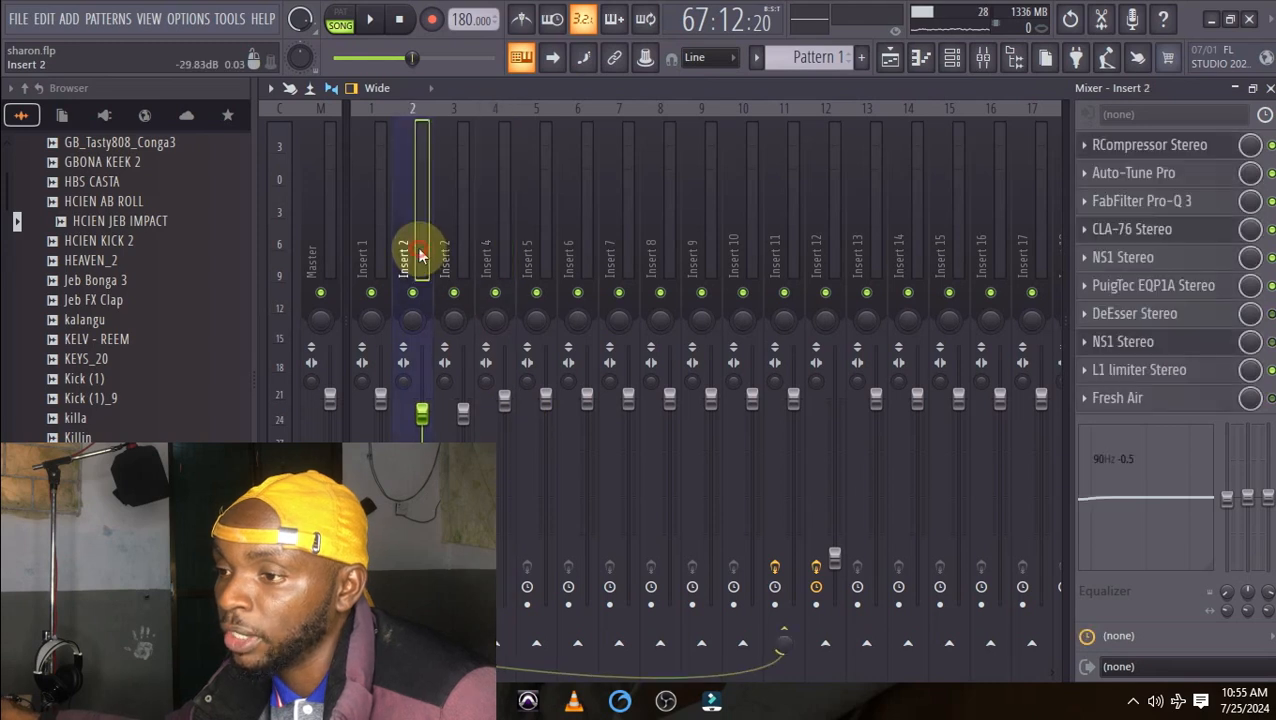
left_click(826, 643)
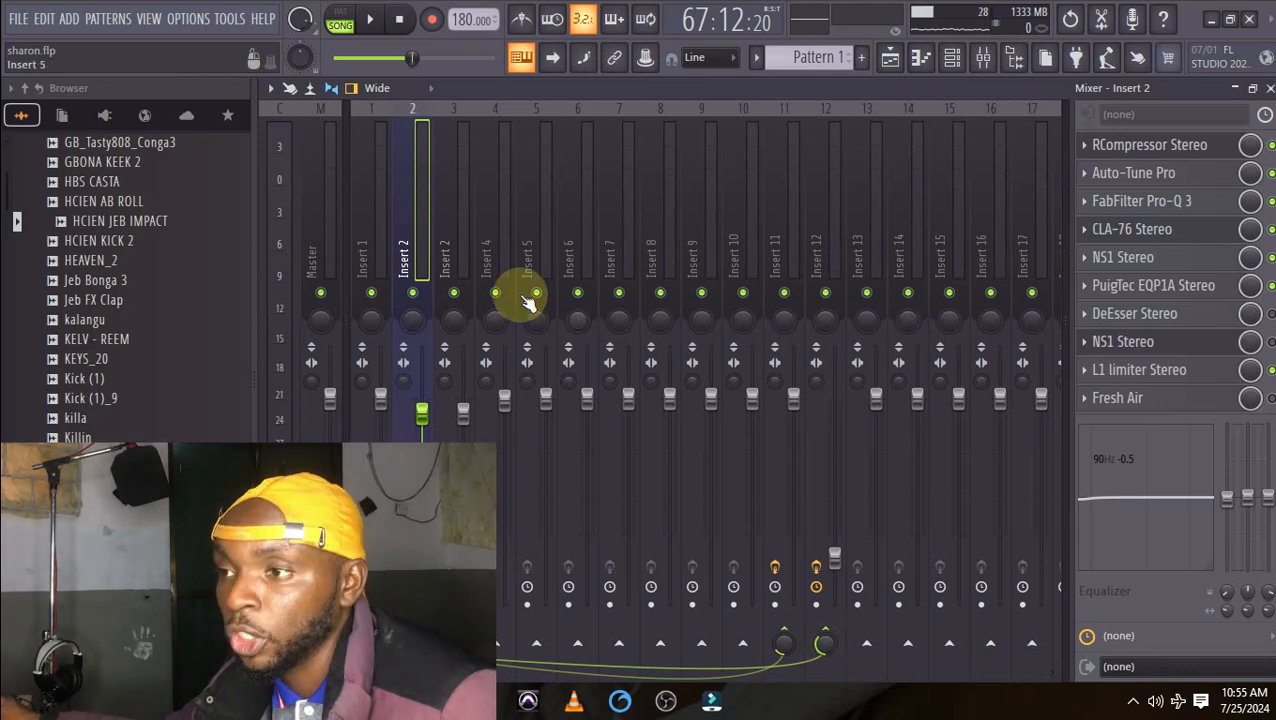
Review Fruity delay 2 and Fruity parametric EQ 2 on Insert 12 and show the EQ's presets.
left_click(834, 250)
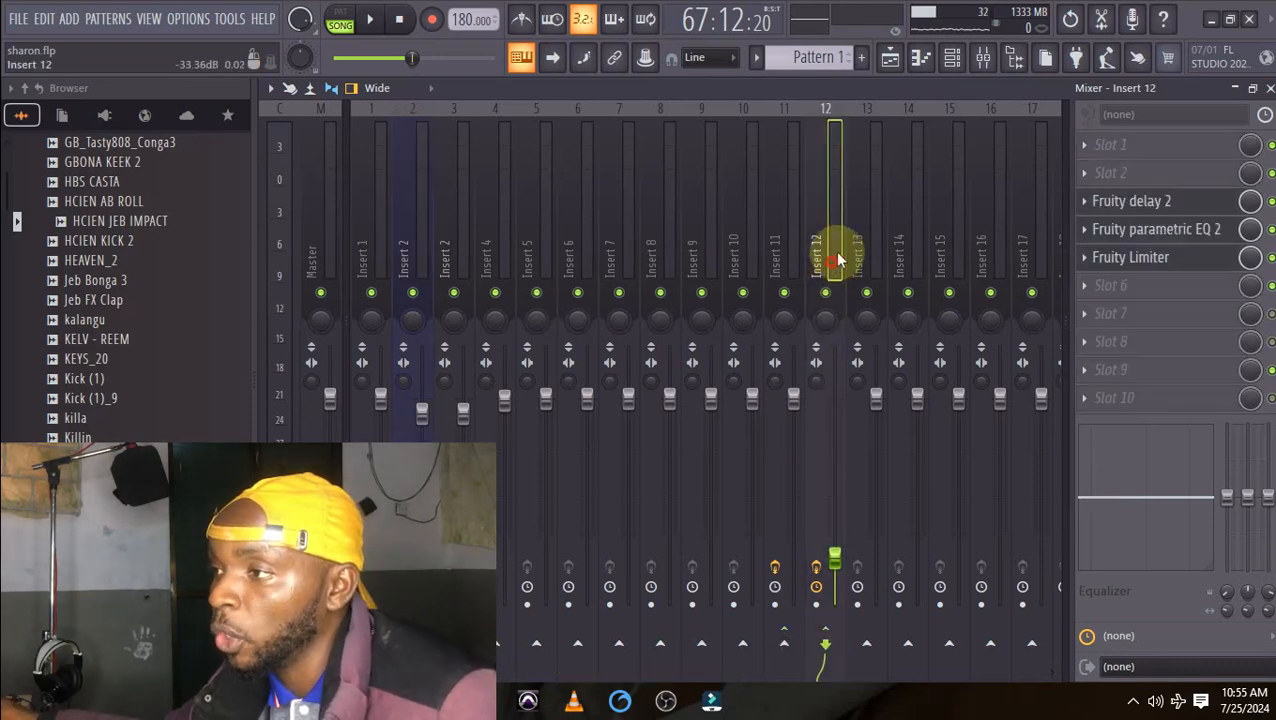
left_click(1137, 204)
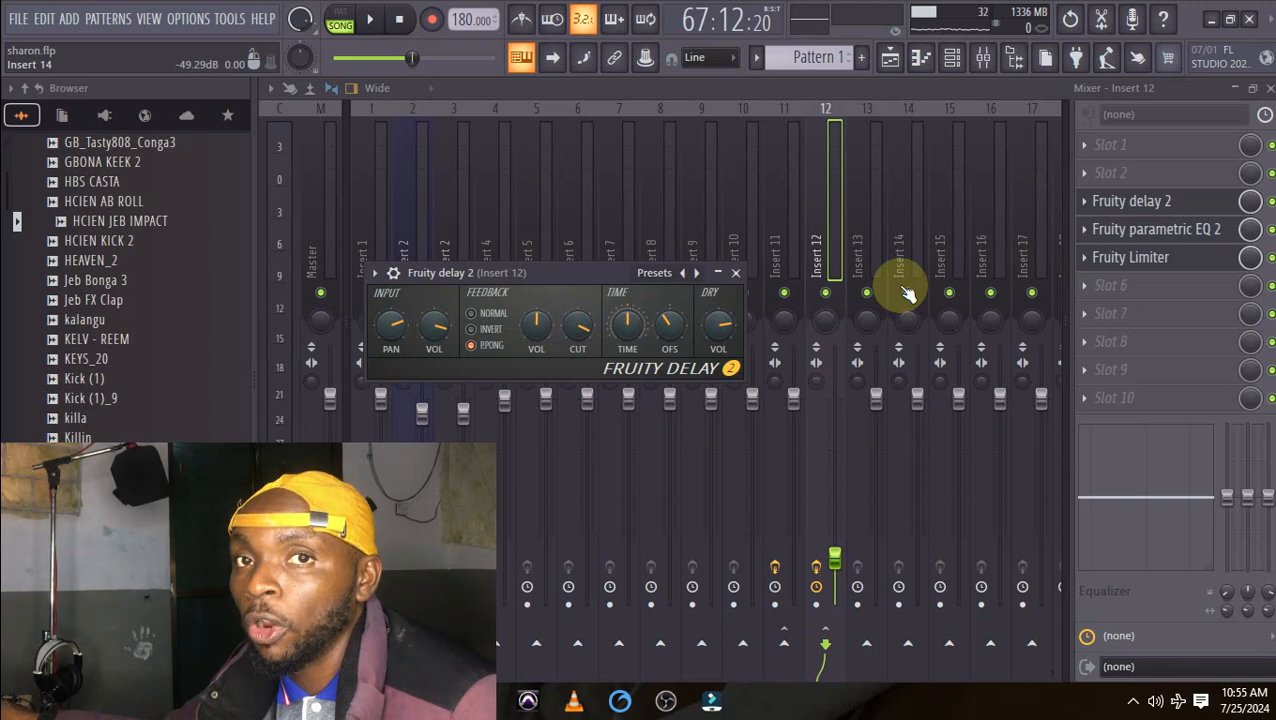
left_click(1118, 235)
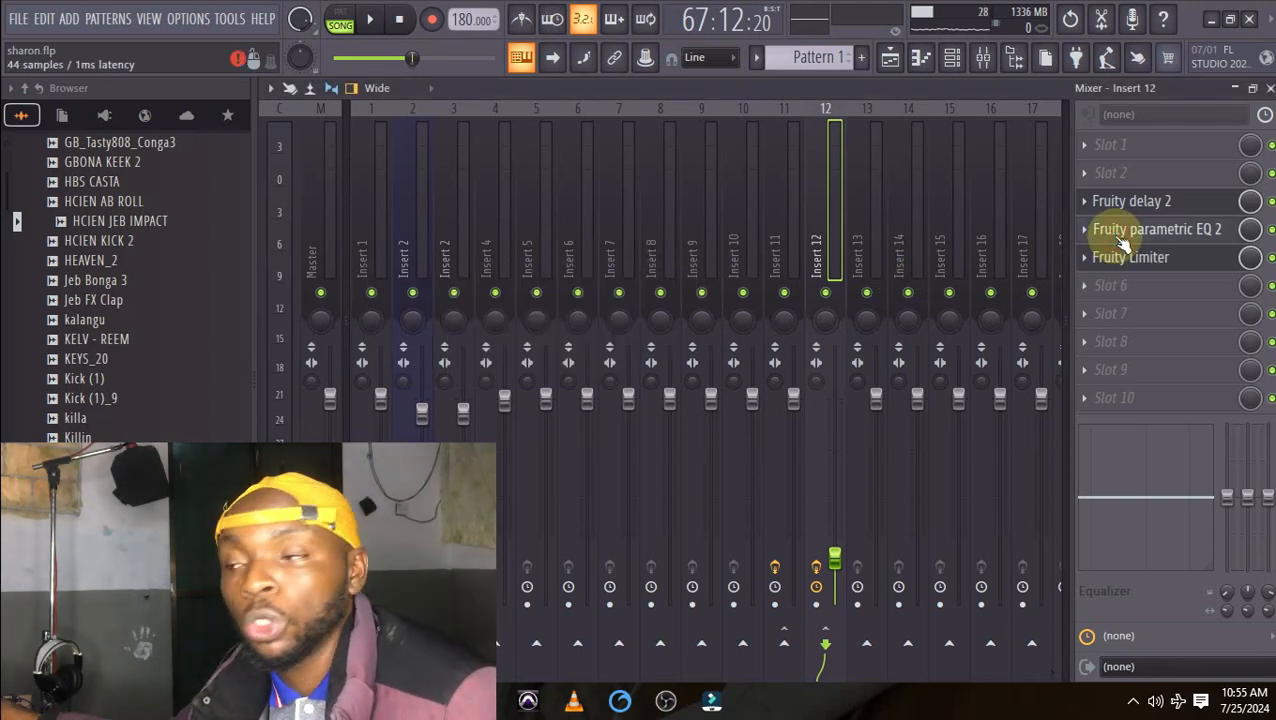
left_click(1120, 238)
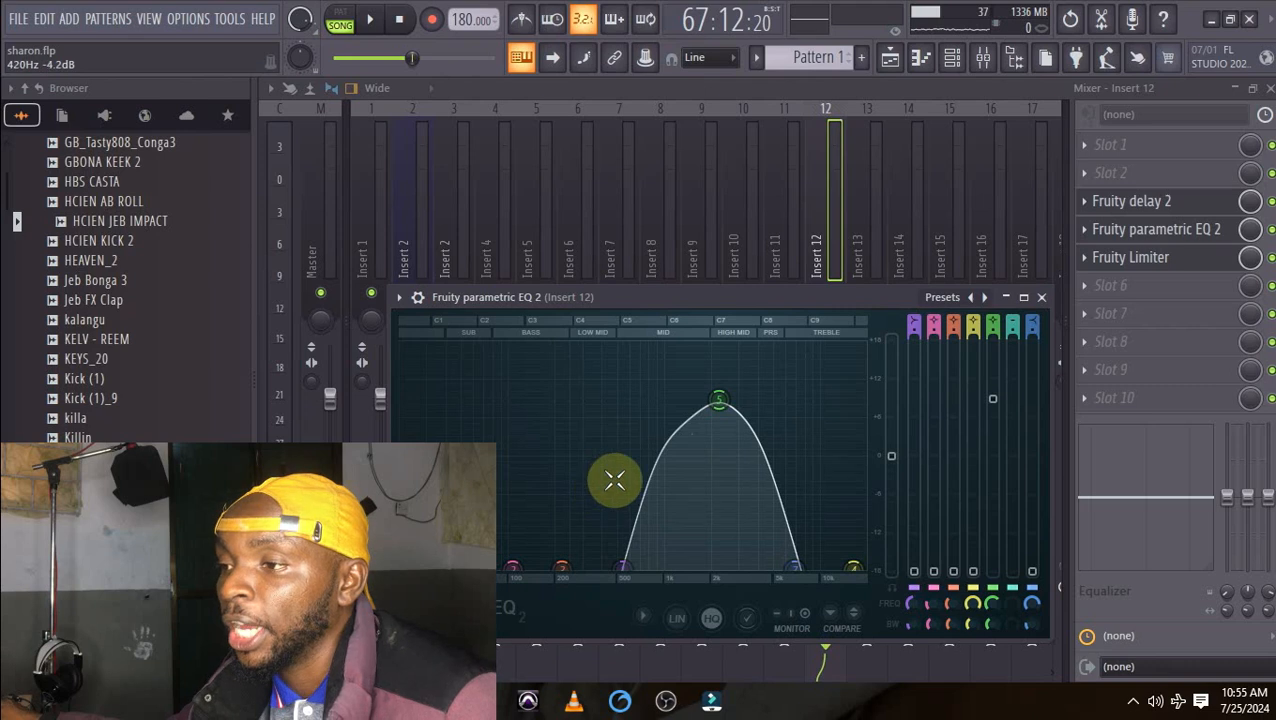
left_click(416, 297)
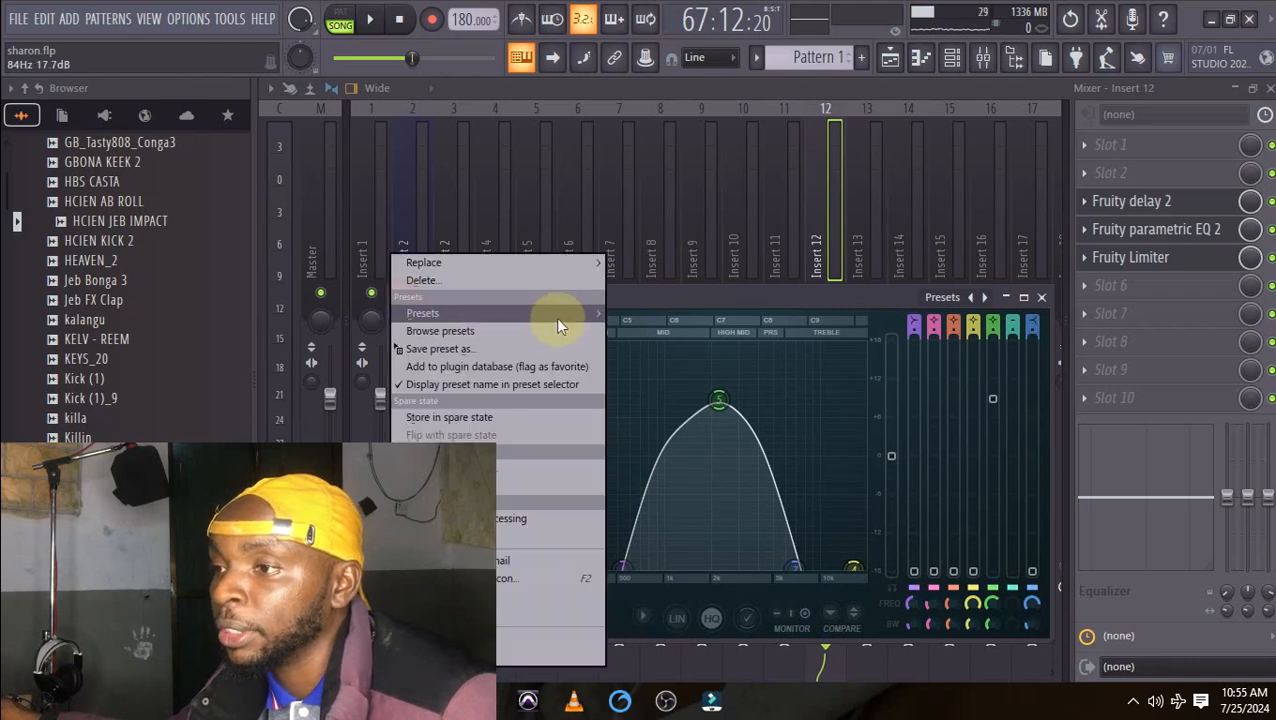
mouse_move(560, 315)
left_click(665, 490)
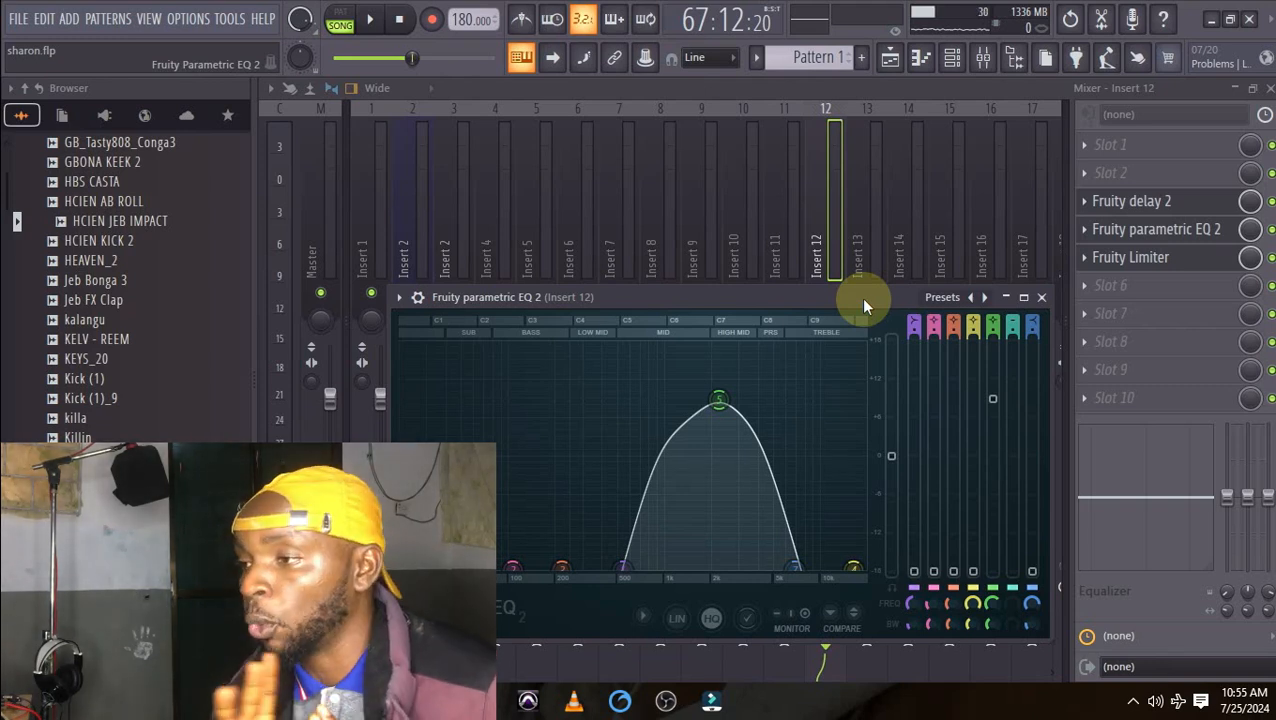
Set the sidechain input of Insert 12's Fruity Limiter to 1 and adjust its compressor threshold.
left_click(1122, 259)
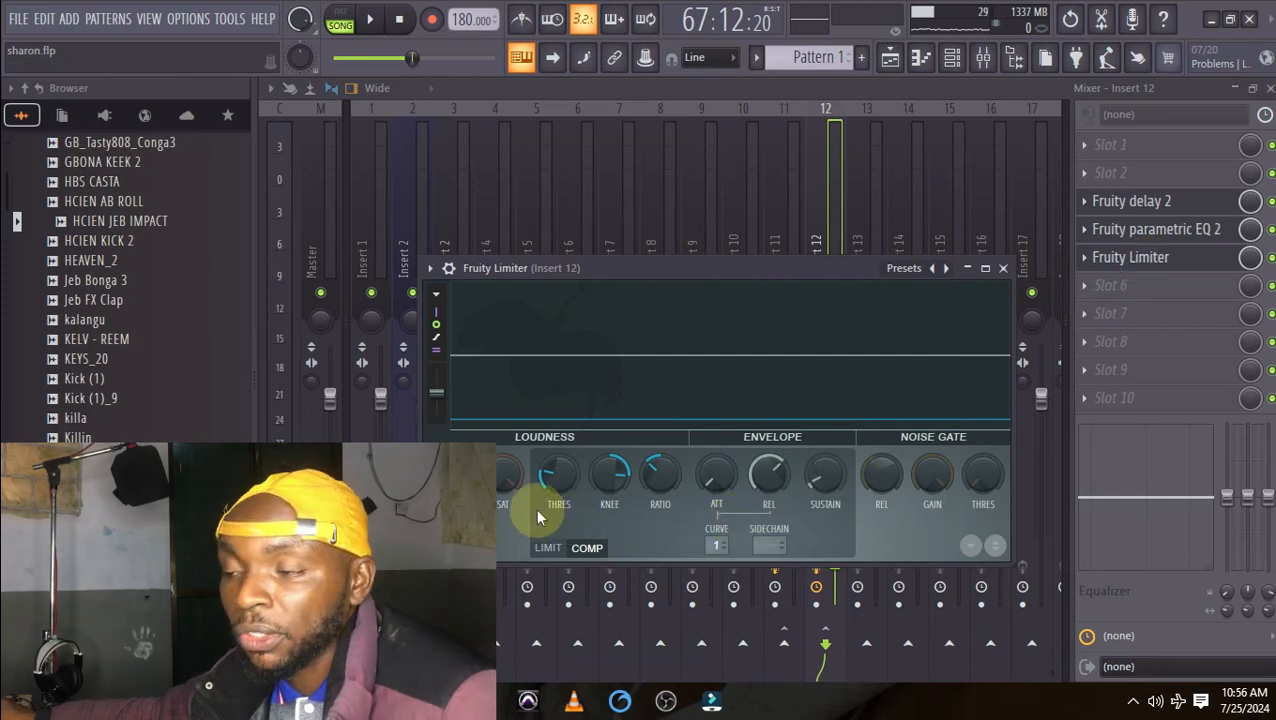
left_click(769, 545)
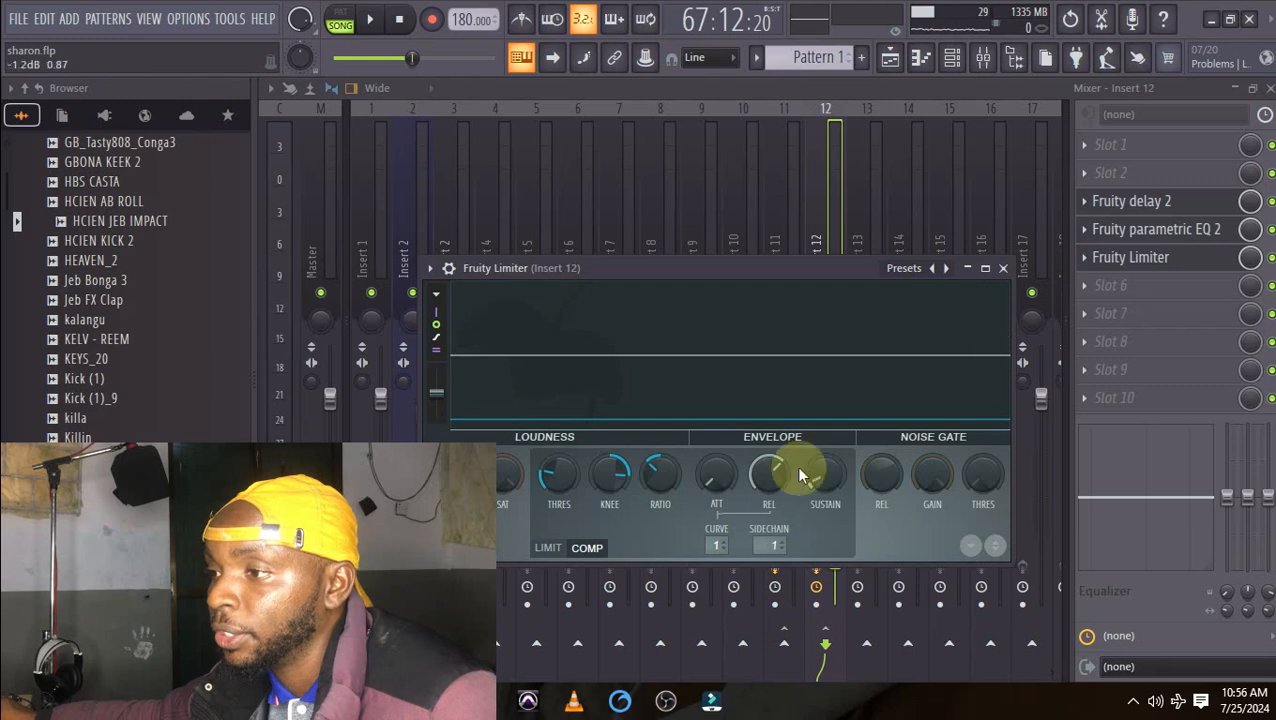
left_click_drag(555, 470, 608, 470)
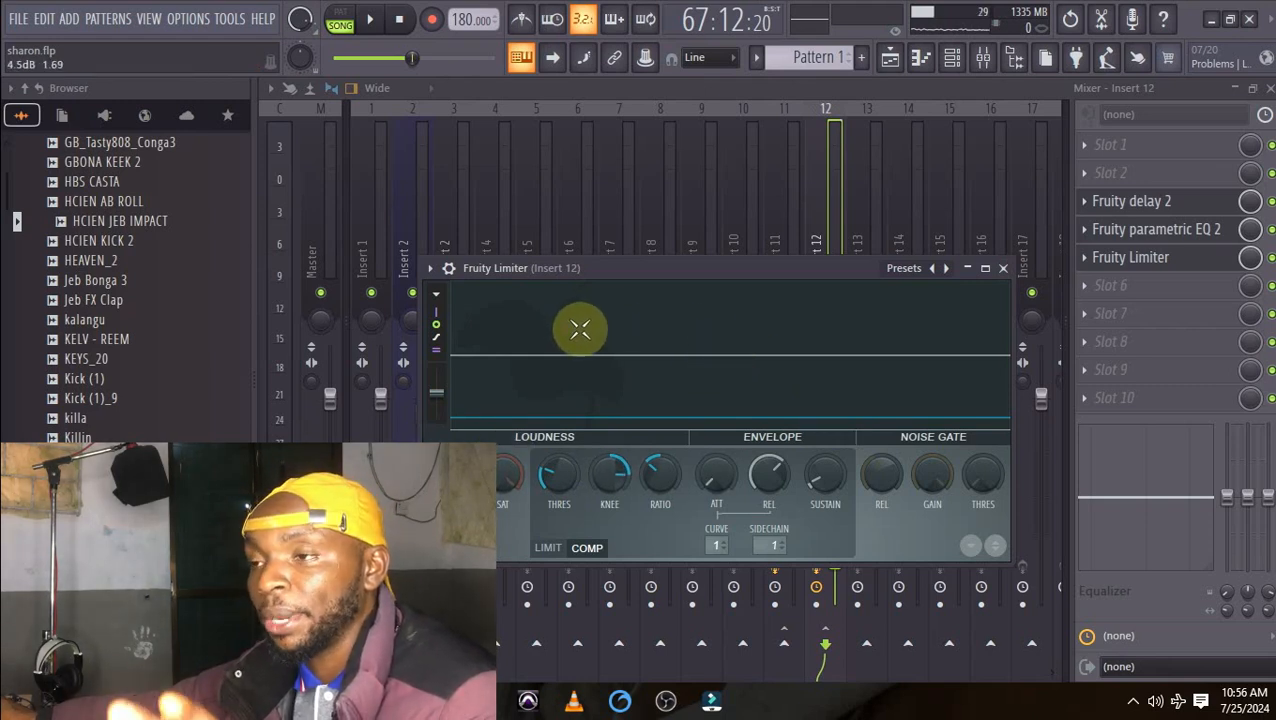
left_click_drag(562, 275, 578, 271)
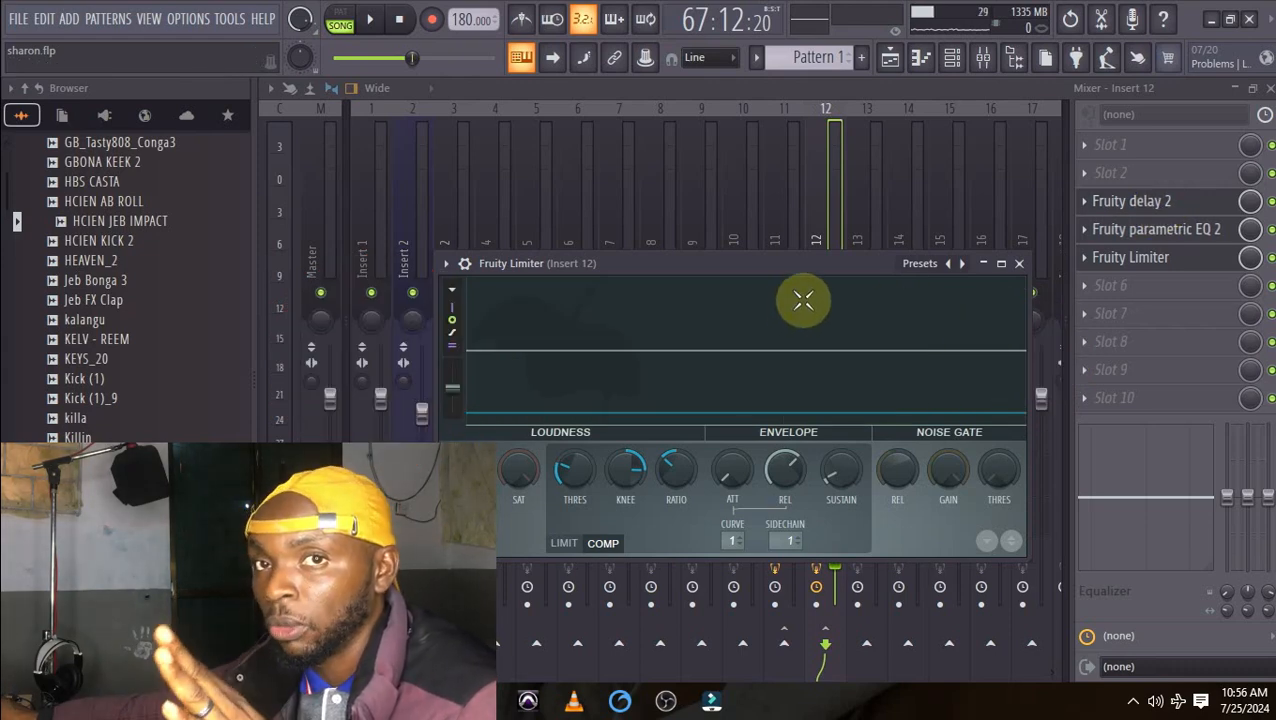
left_click(603, 93)
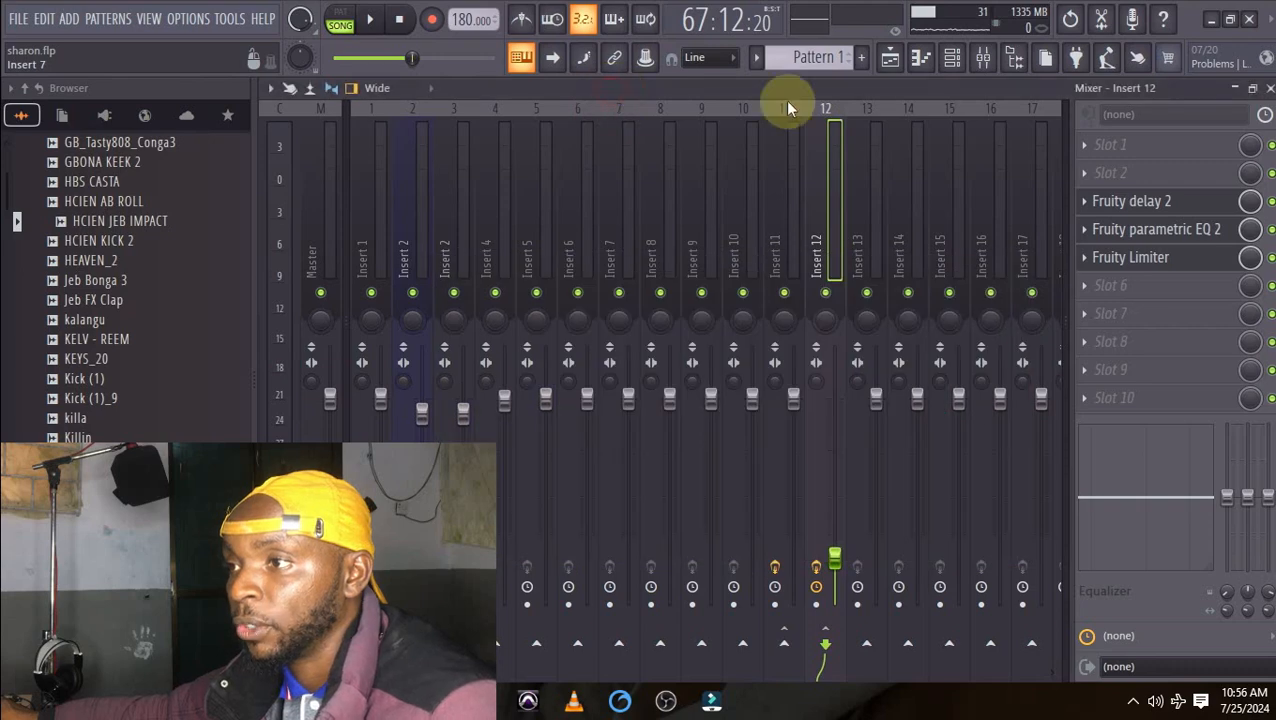
Play the vocal from bar 67 in the playlist to hear the ducked delay.
key("space")
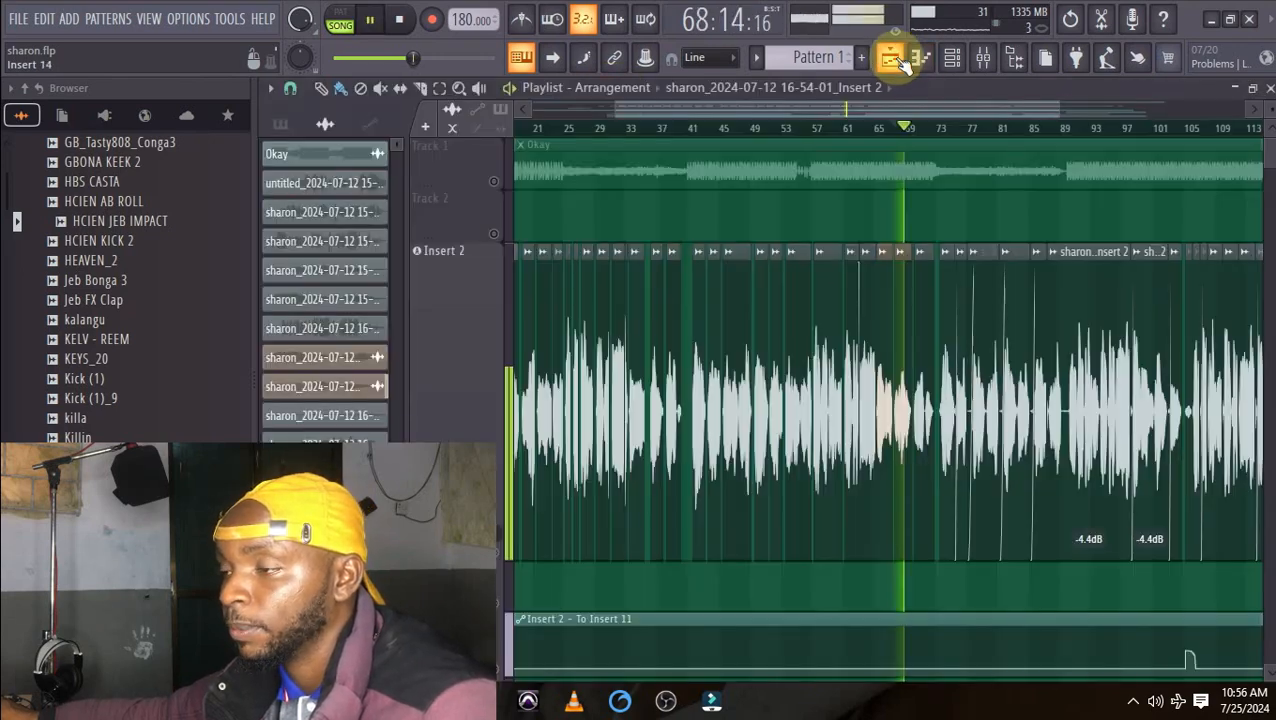
left_click(891, 58)
key("space")
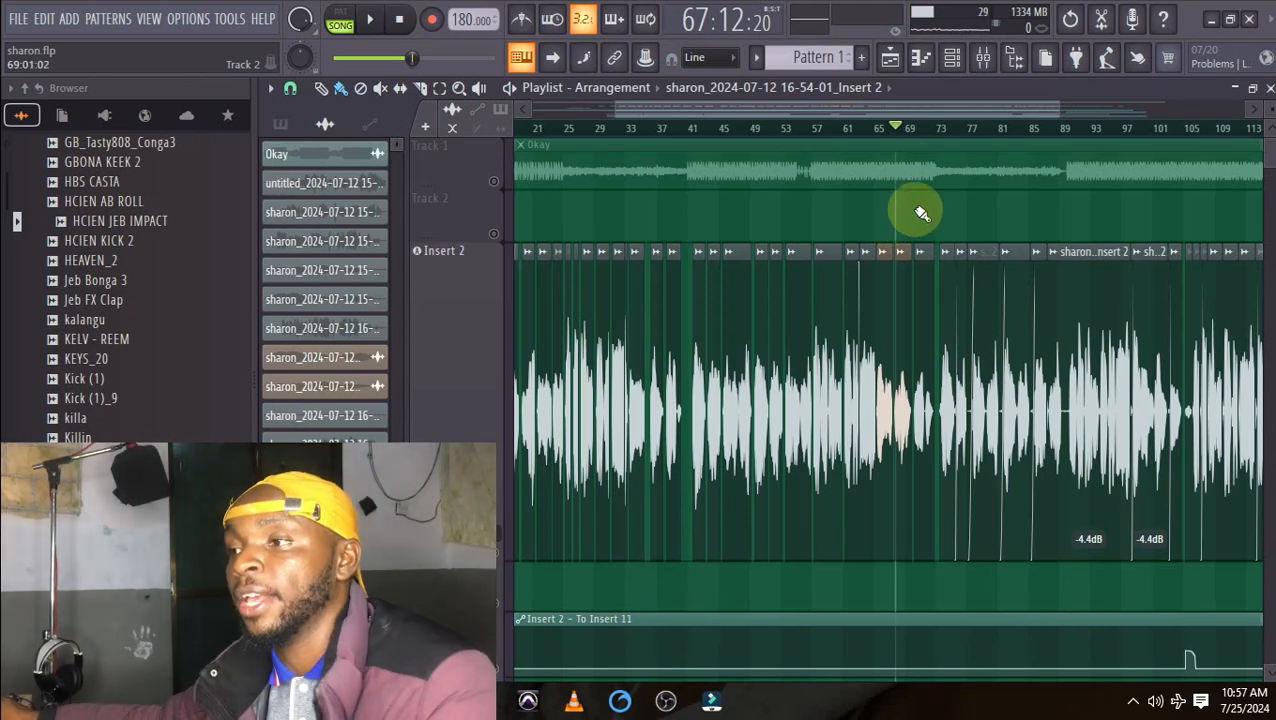
Review the Fruity Limiter settings on Insert 12 and the ValhallaVintageVerb slot on Insert 11.
left_click(983, 57)
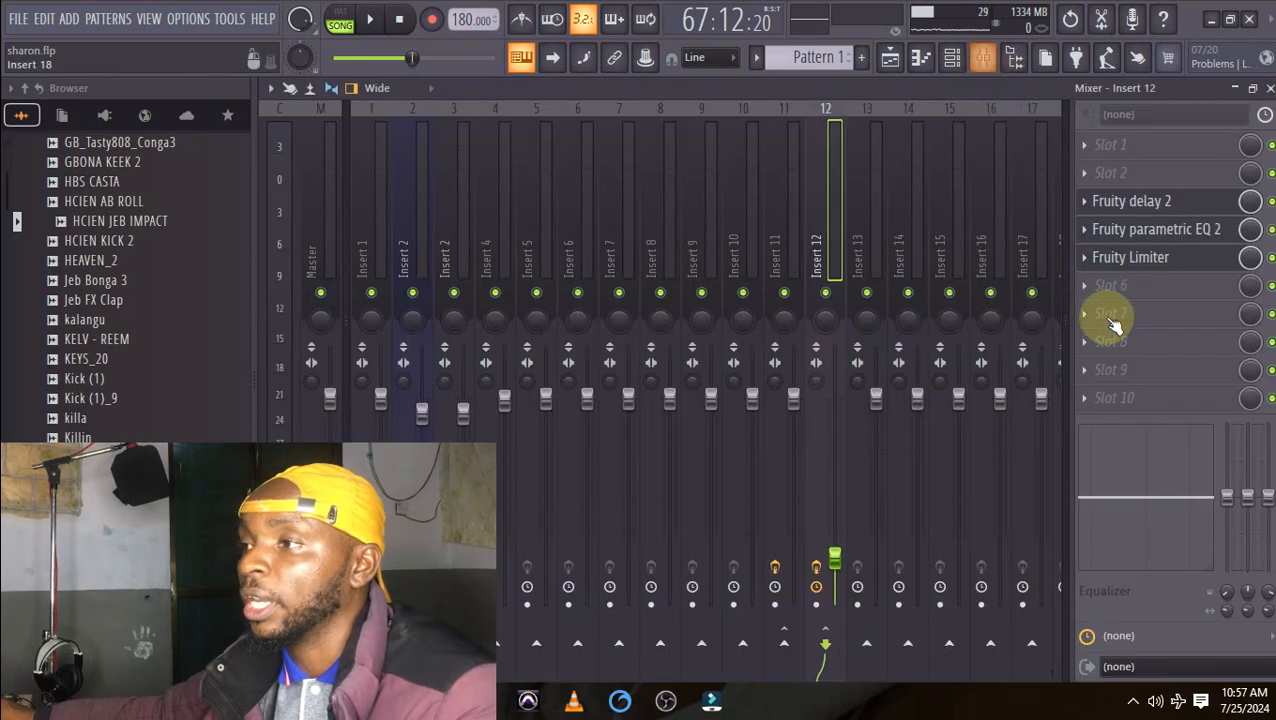
left_click(1122, 259)
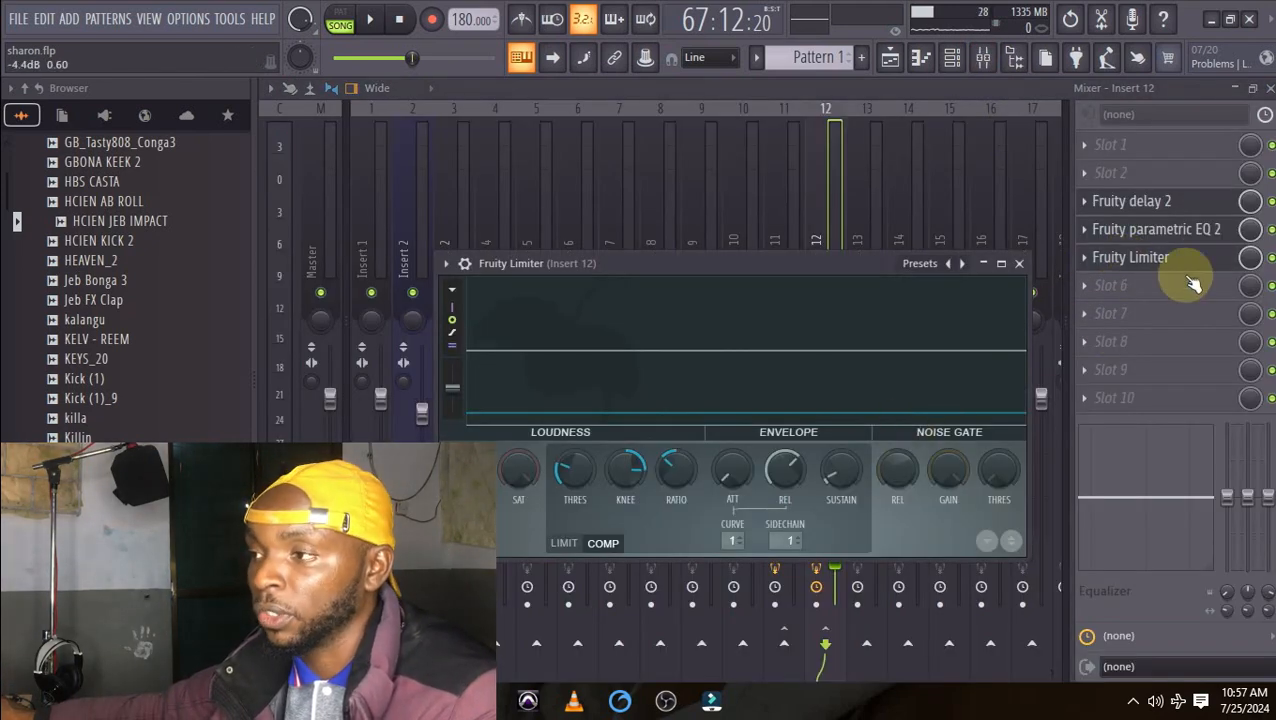
left_click(783, 96)
left_click(779, 221)
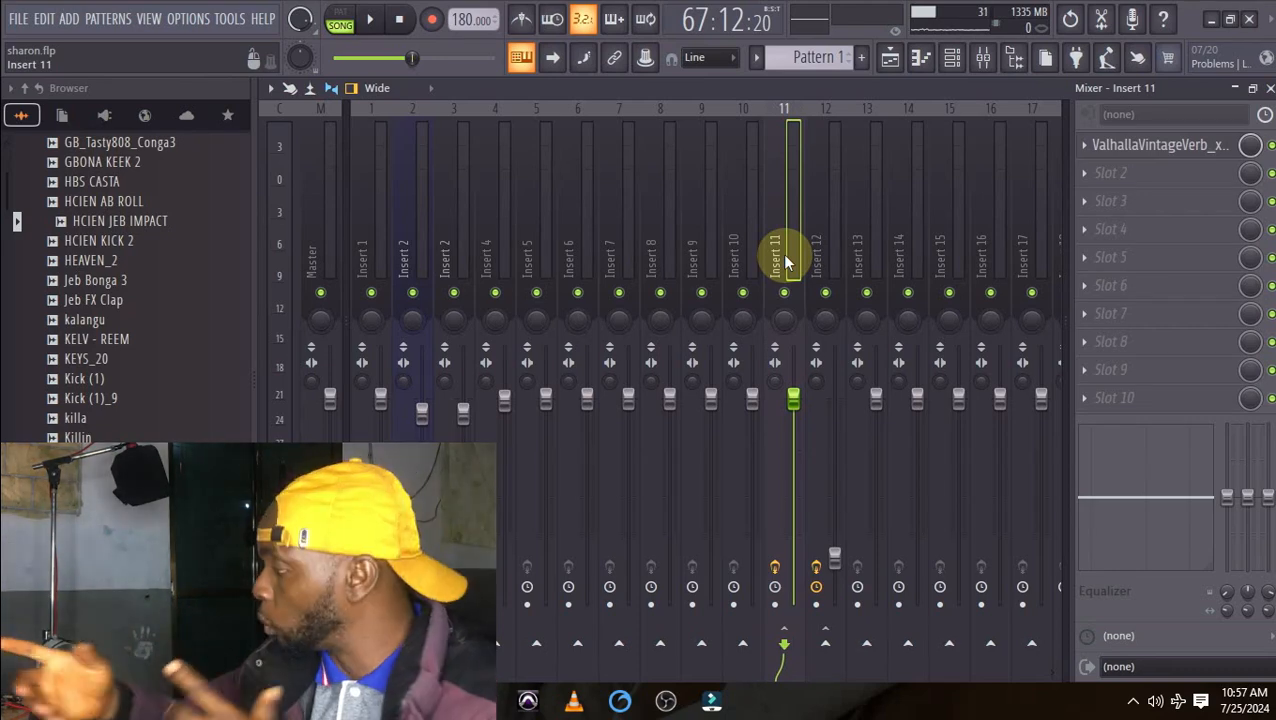
Examine the Insert 2 – To Insert 11 and Insert 12 – Volume automation clips, and return to Insert 11 in the mixer.
left_click(891, 56)
scroll(636, 408, "down", 5)
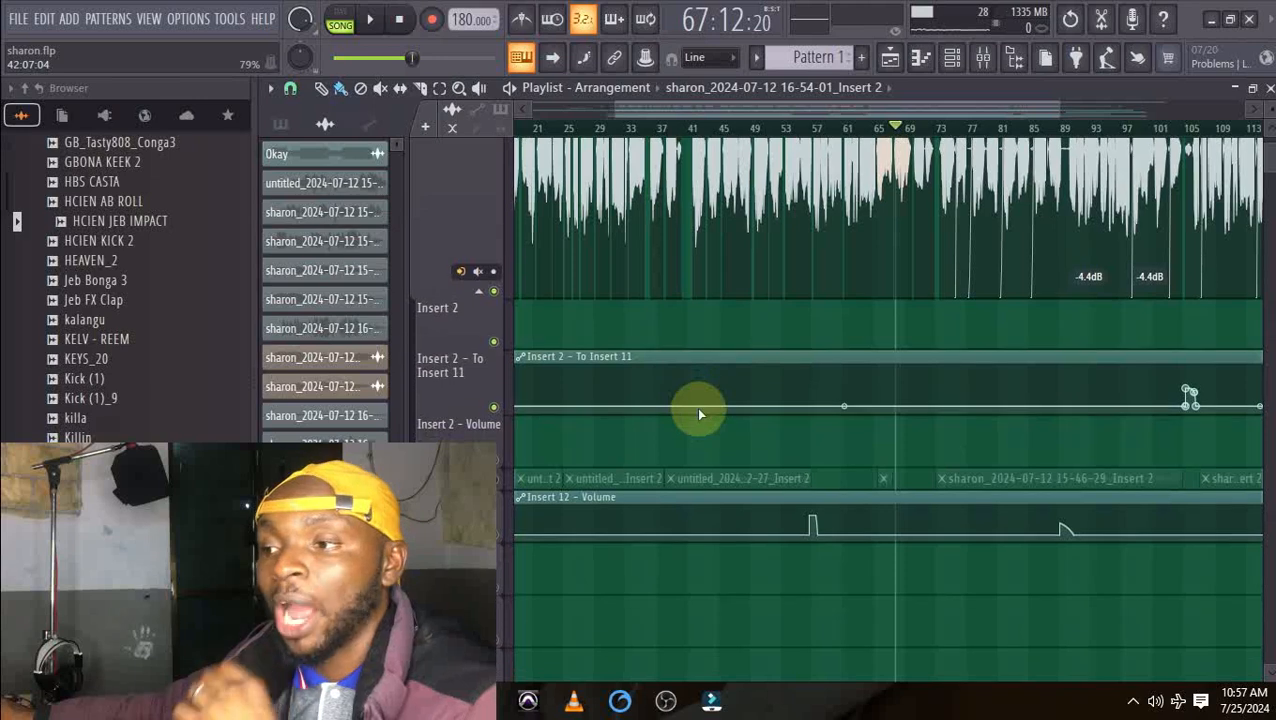
left_click(983, 57)
left_click(750, 268)
left_click(780, 250)
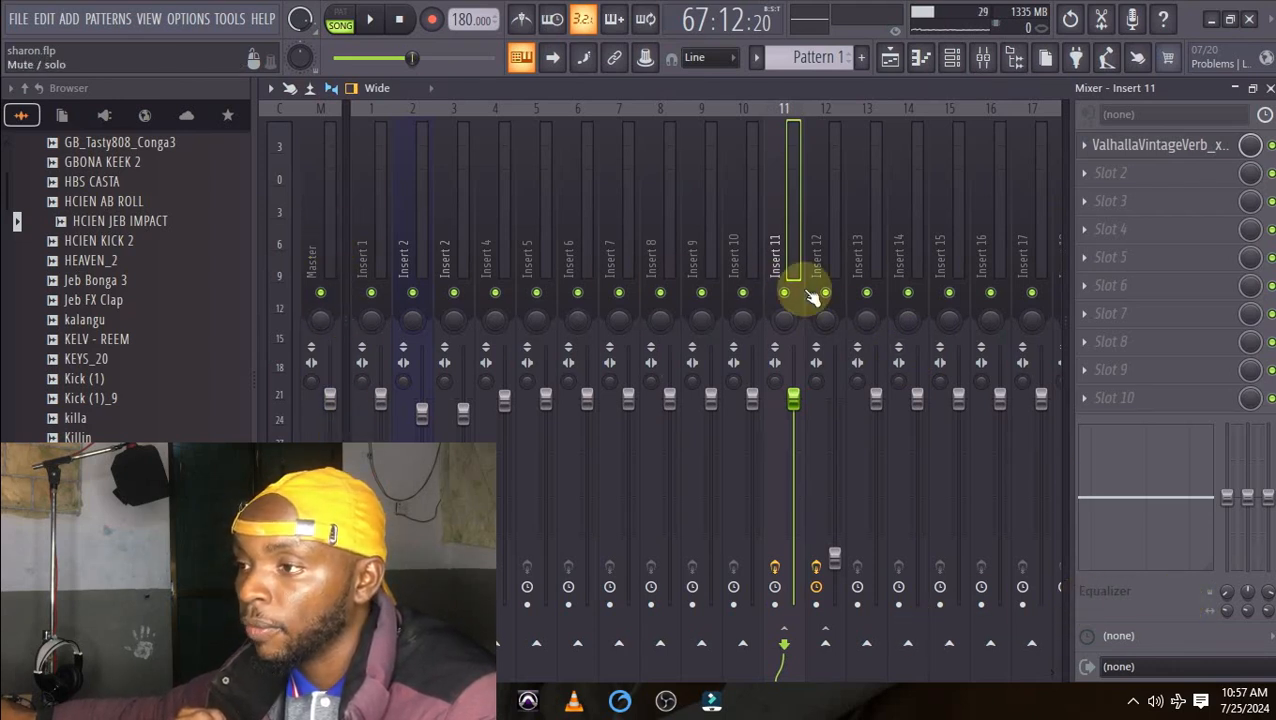
Show the automation options for the level of Insert 2's send to Insert 11, including Create automation clip.
left_click(416, 260)
left_click(790, 258)
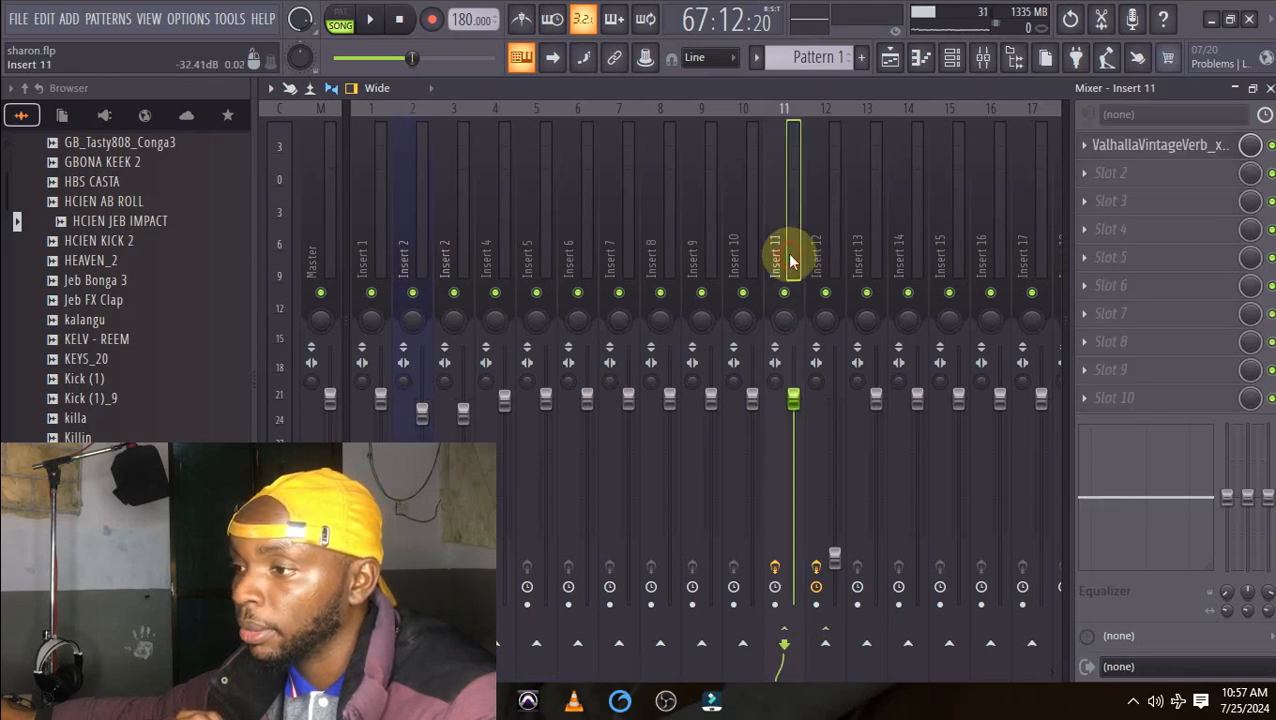
left_click(416, 258)
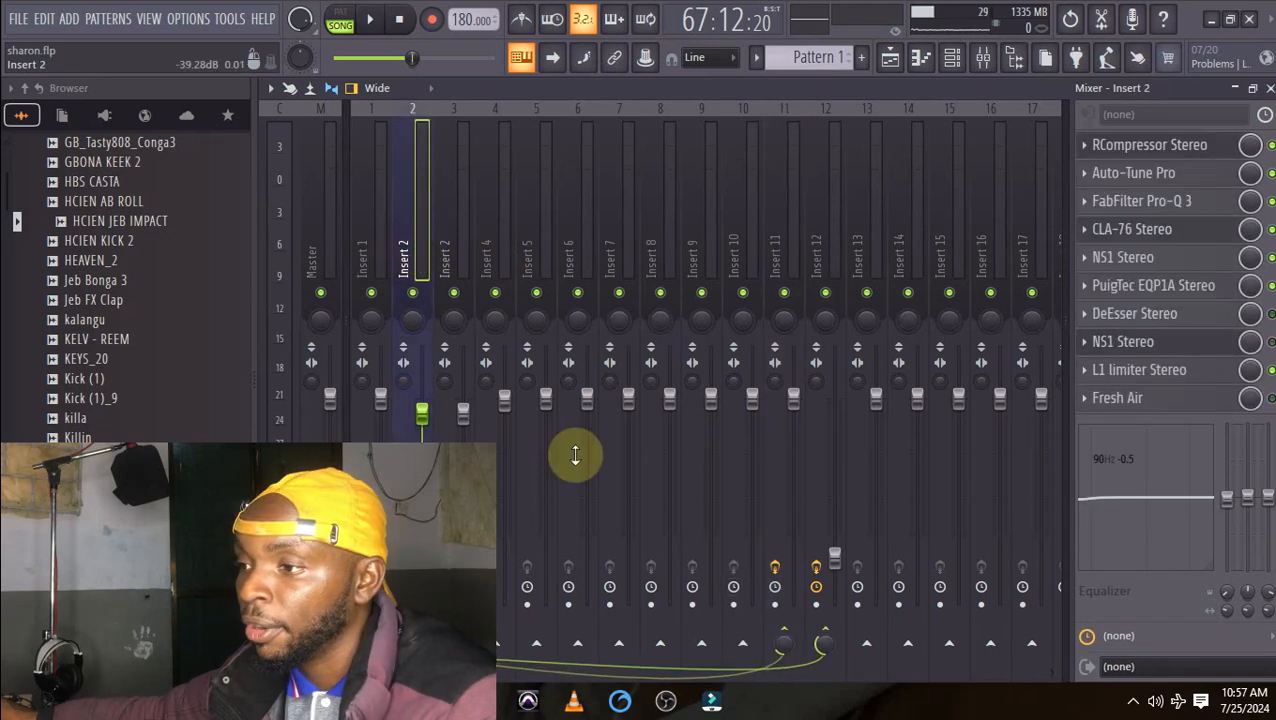
right_click(783, 644)
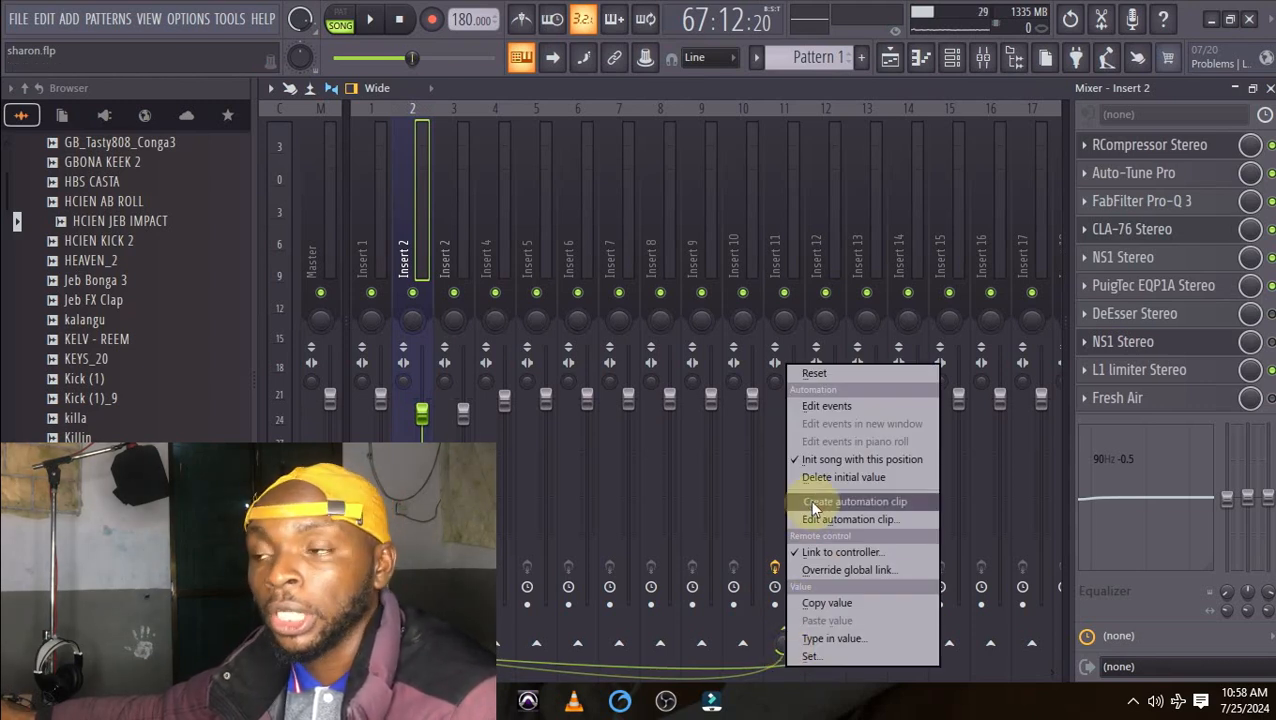
left_click(771, 88)
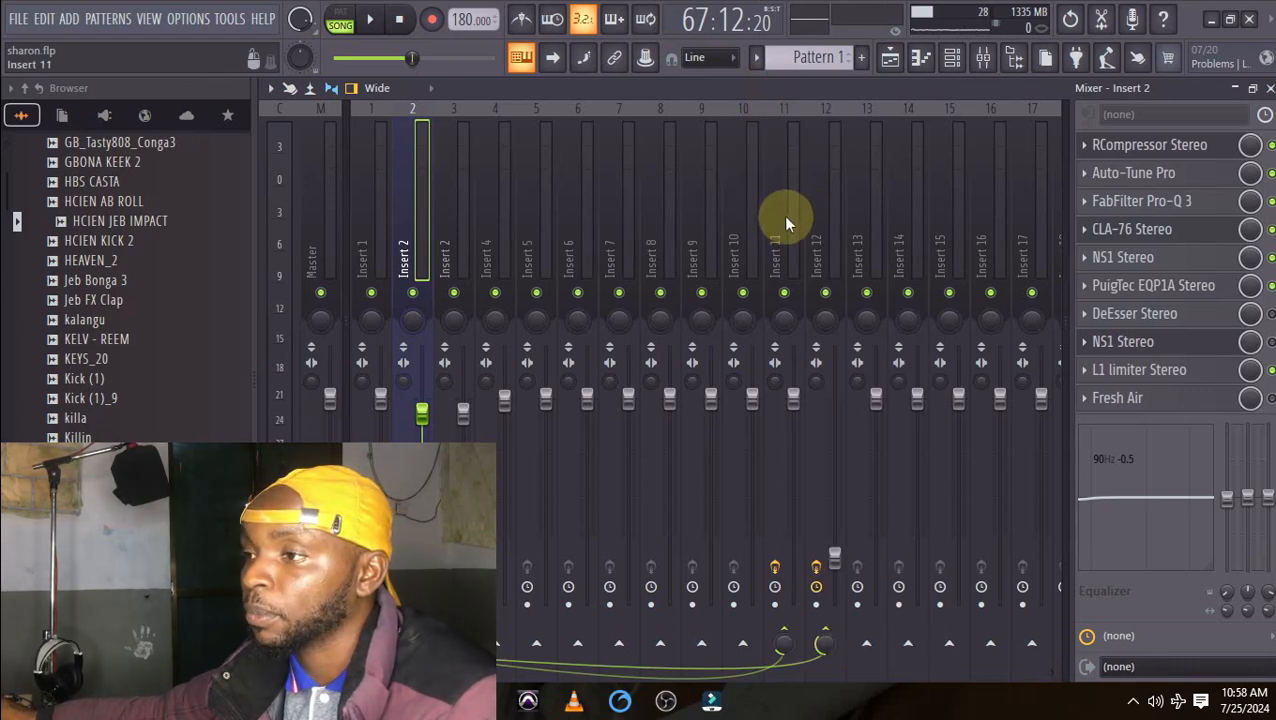
Return to the playlist and enlarge the Insert 2 – To Insert 11 automation track to about 690% height.
left_click(782, 214)
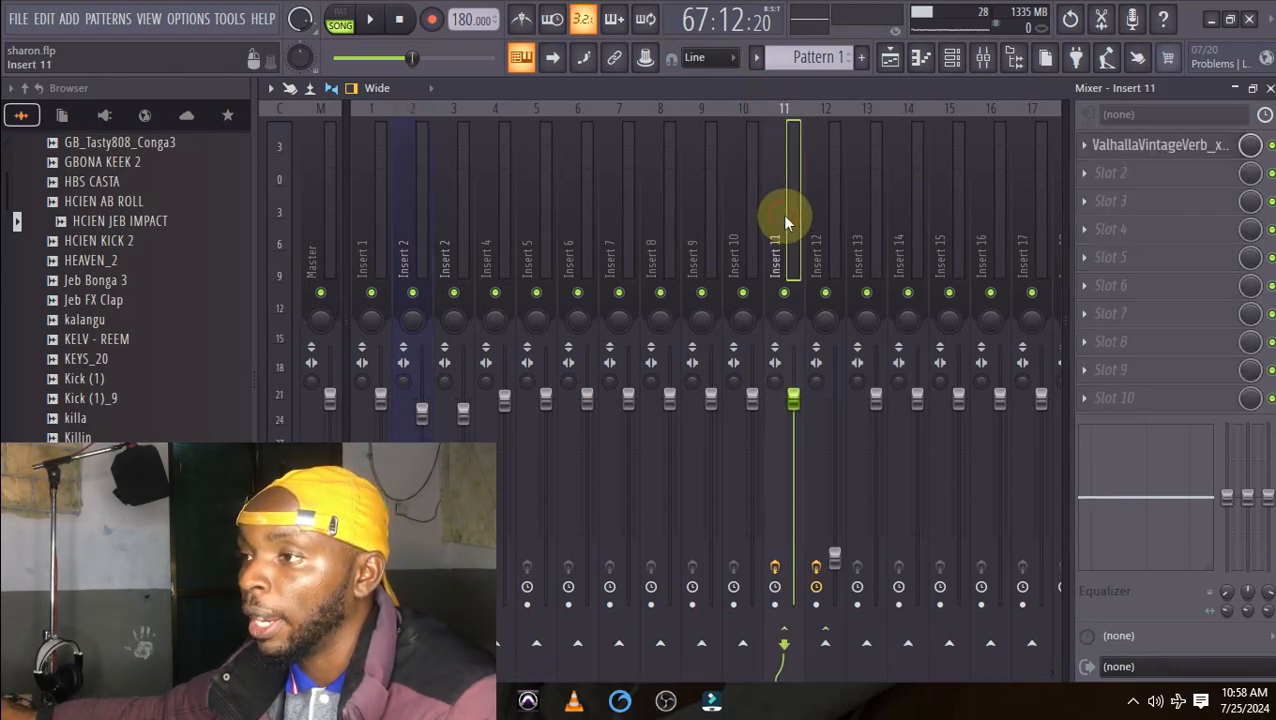
left_click(889, 58)
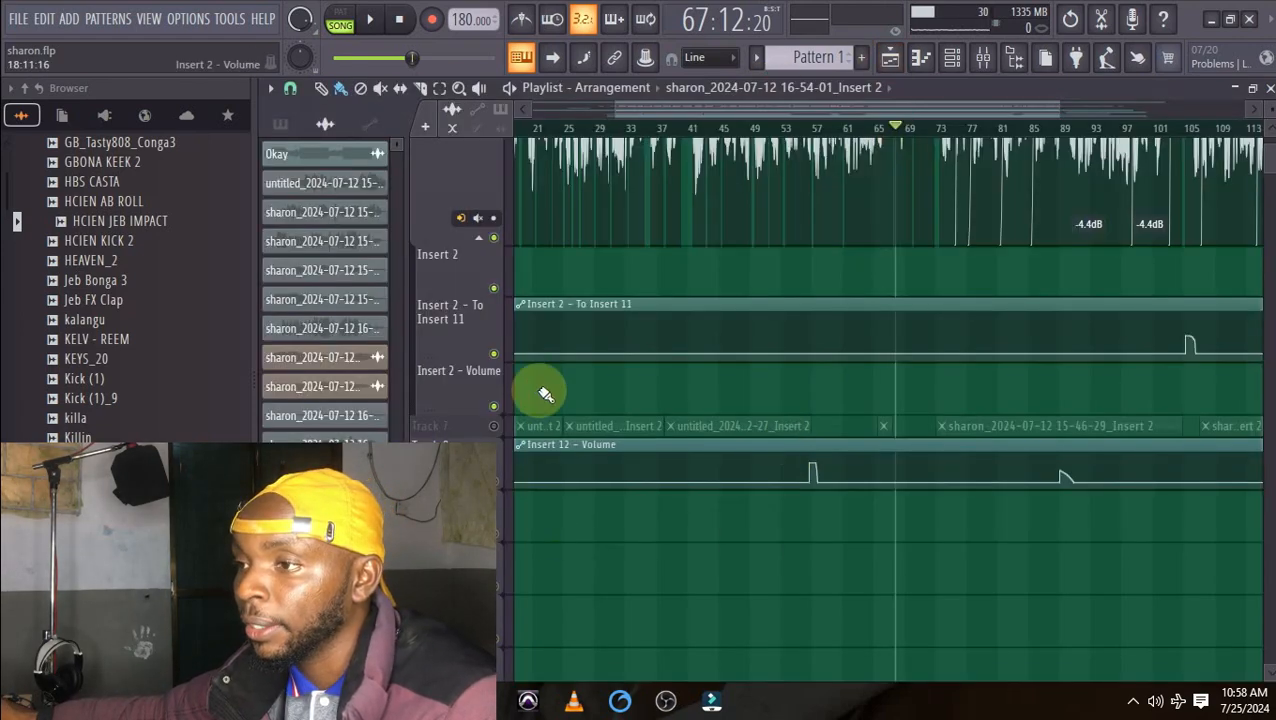
left_click_drag(460, 357, 460, 568)
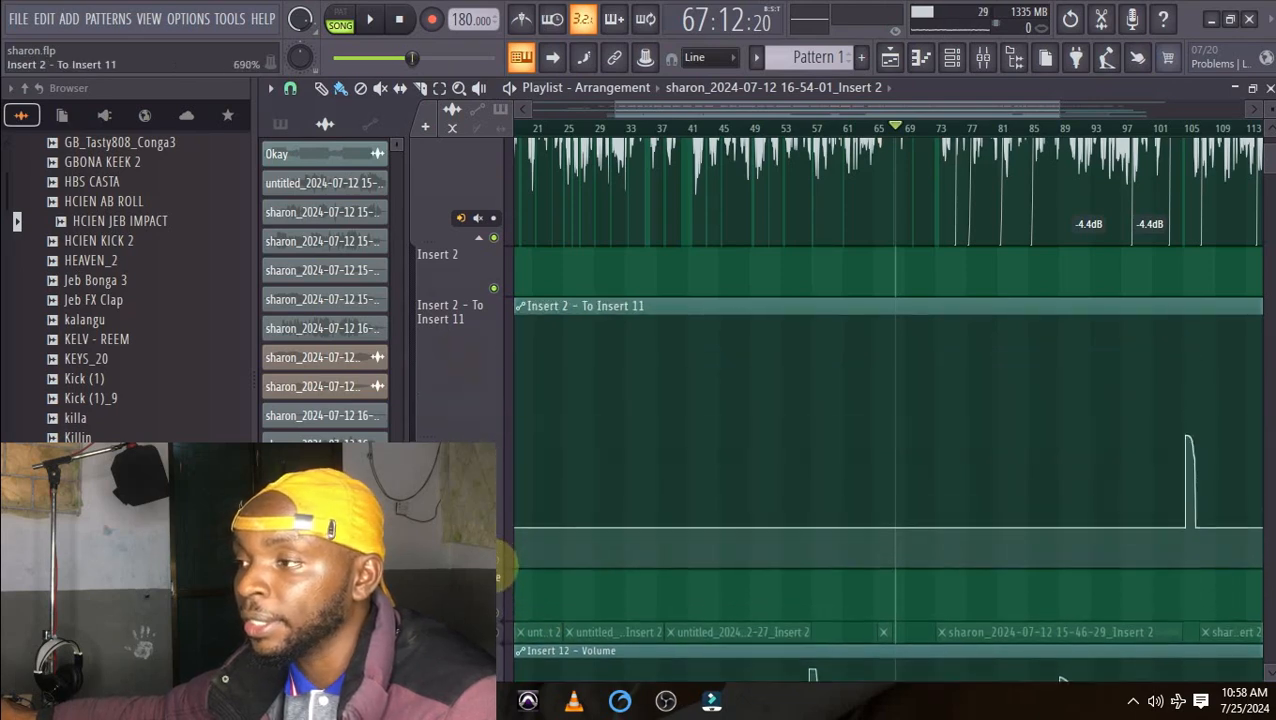
left_click_drag(819, 112, 981, 116)
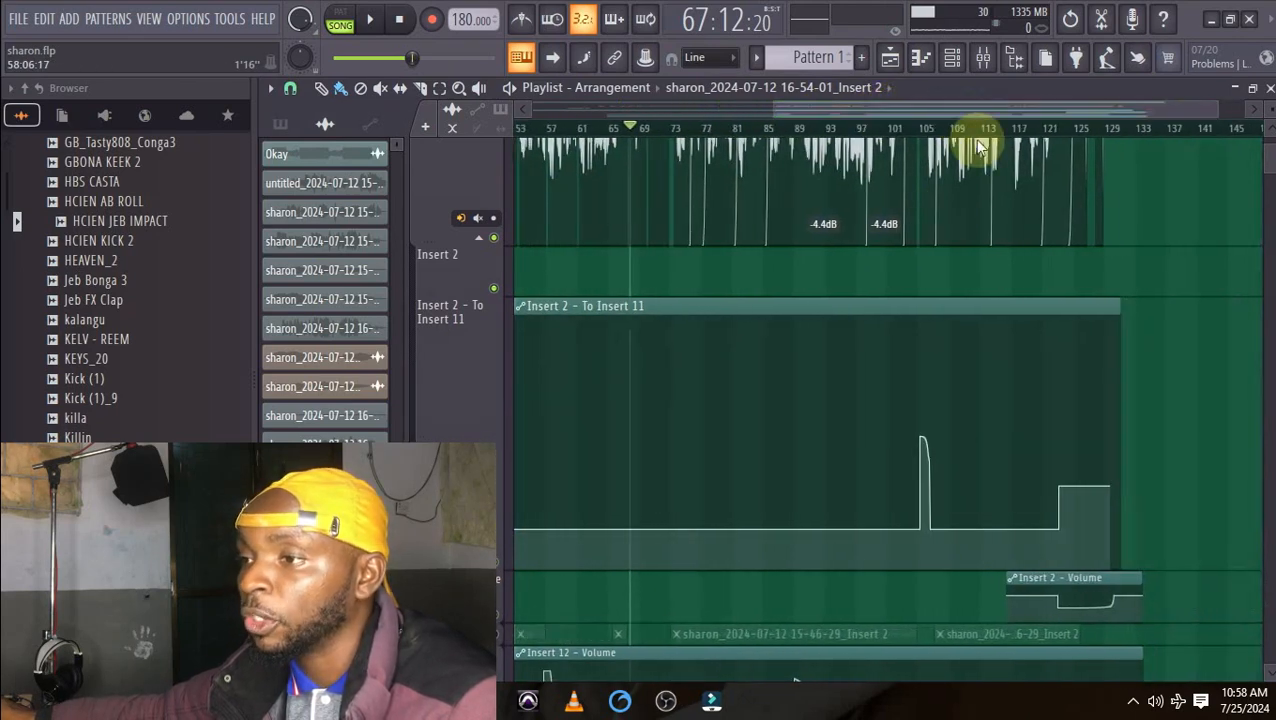
Play the song from about bar 100 to hear the Insert 2 – To Insert 11 reverb send peak around bar 105.
left_click(898, 130)
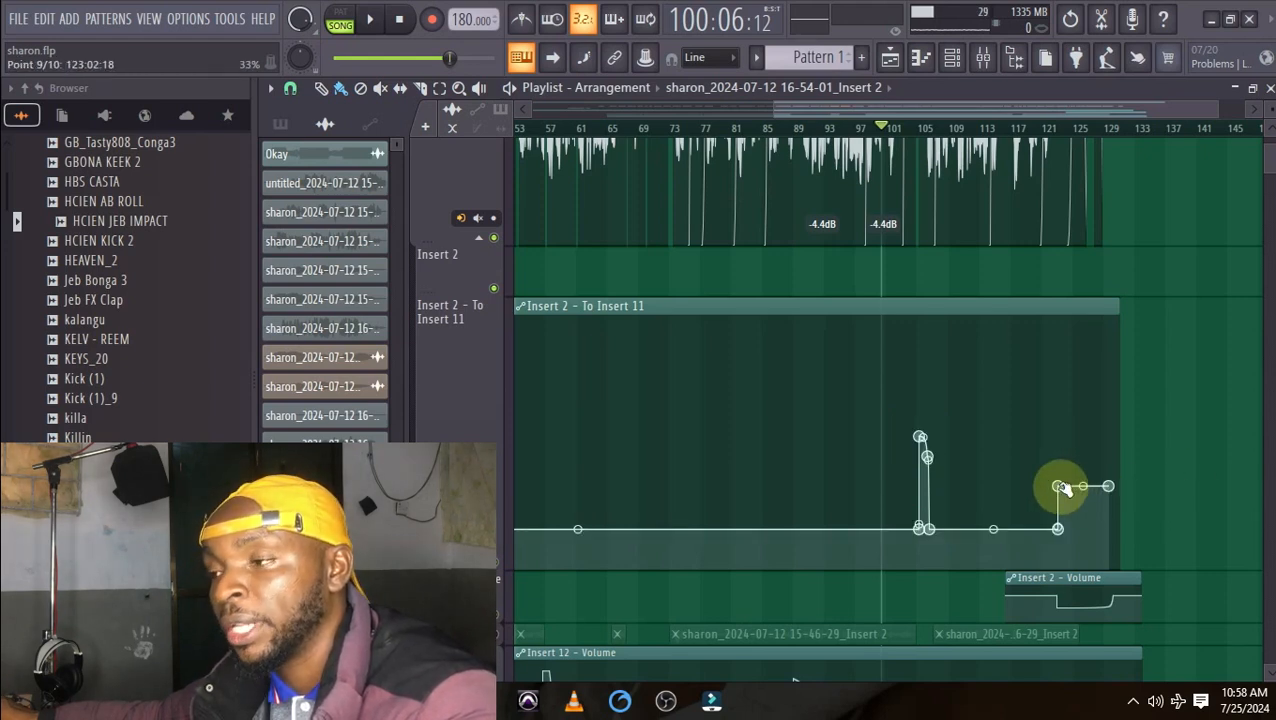
key("space")
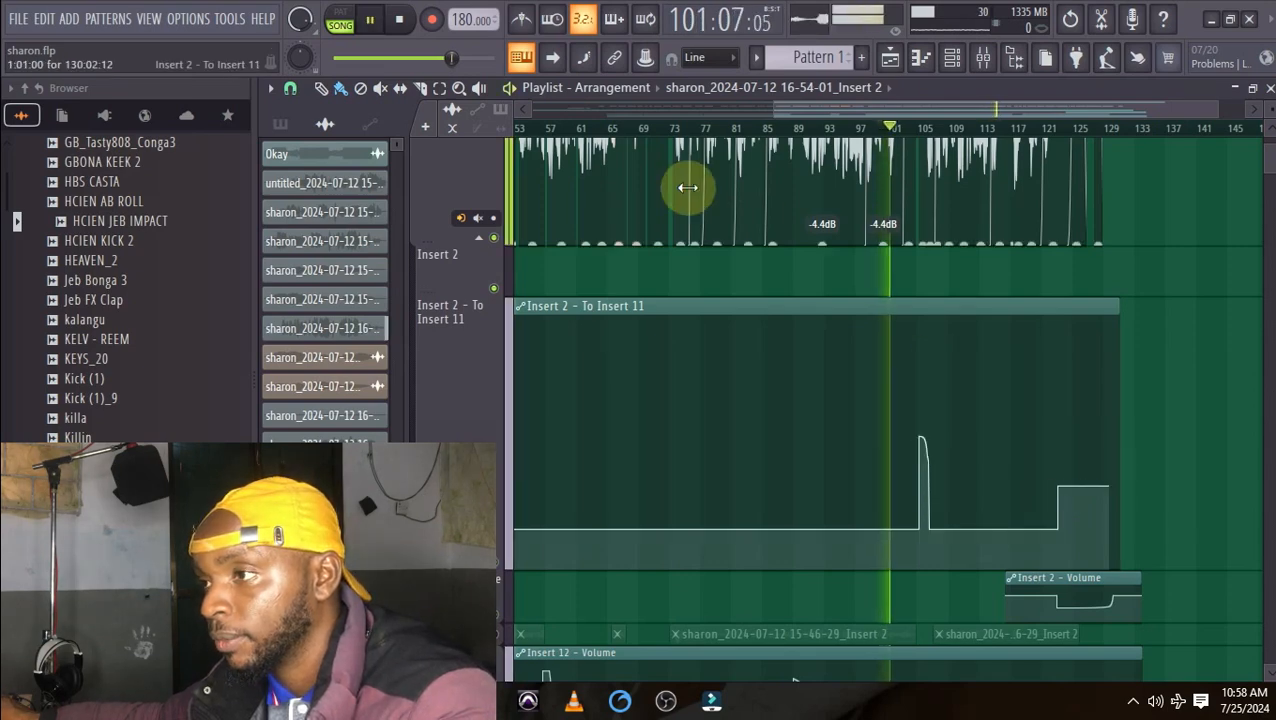
left_click_drag(775, 113, 886, 122)
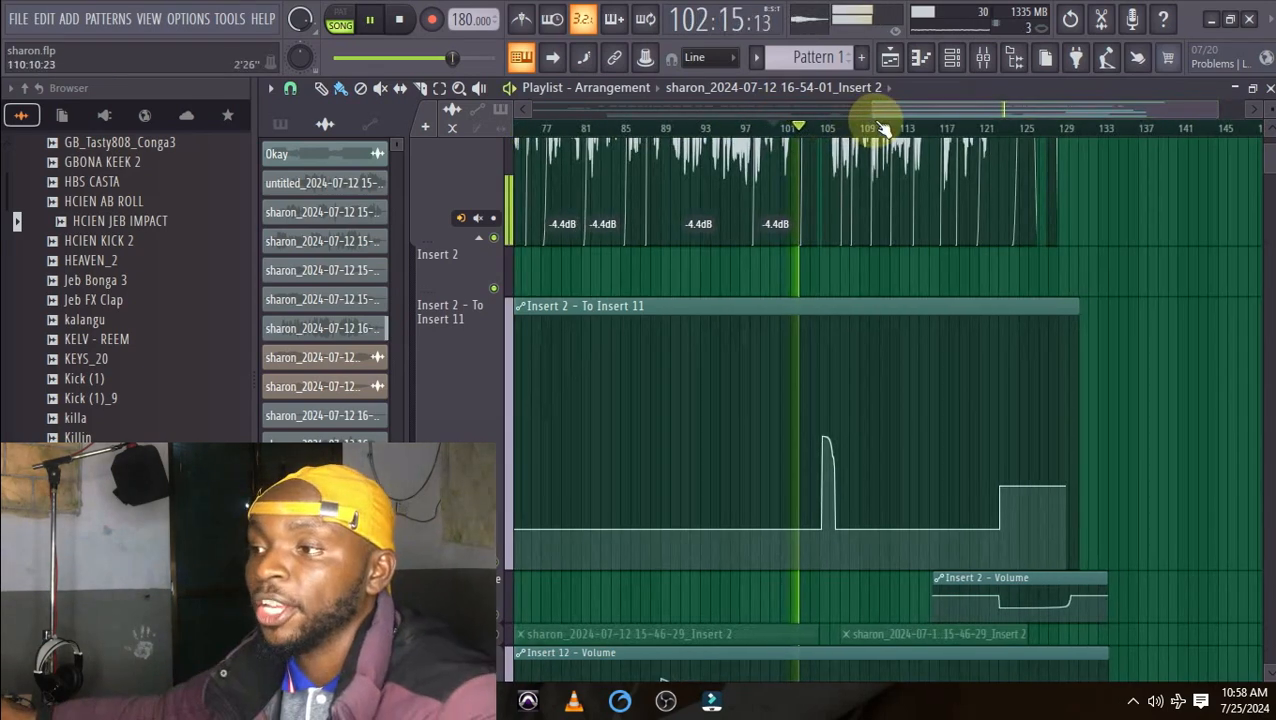
key("space")
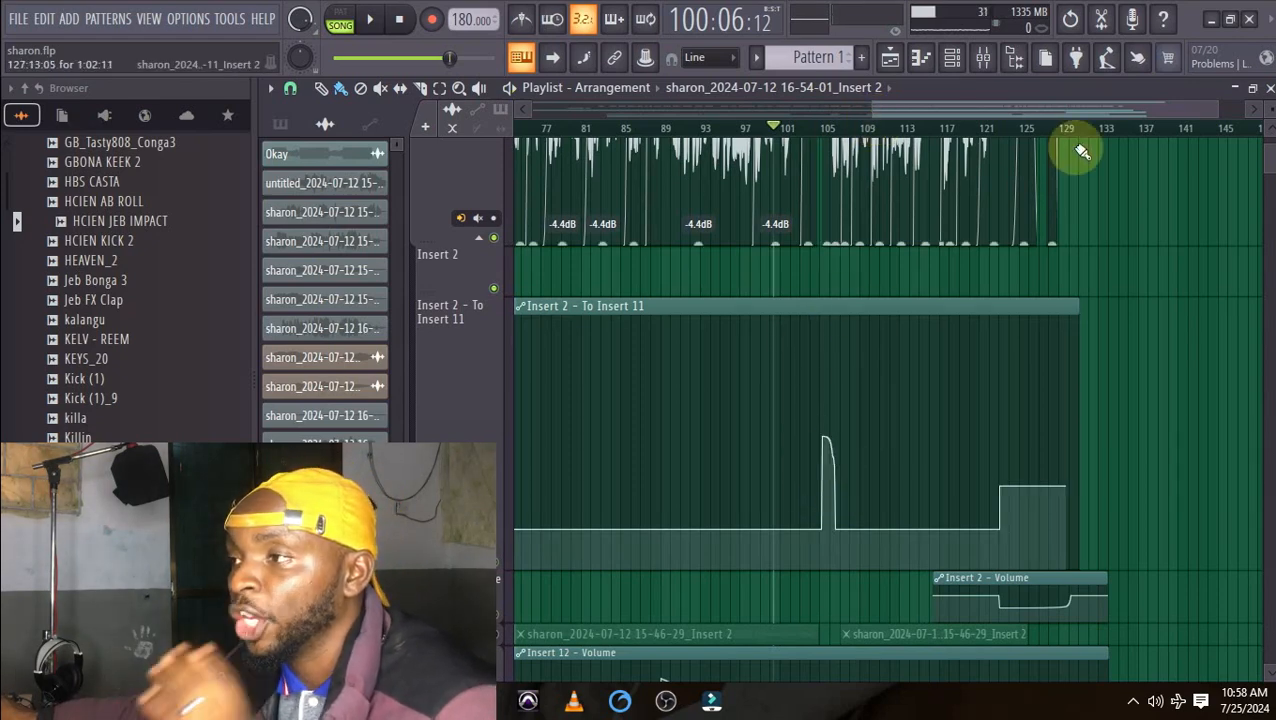
left_click_drag(1202, 114, 1067, 112)
key("space")
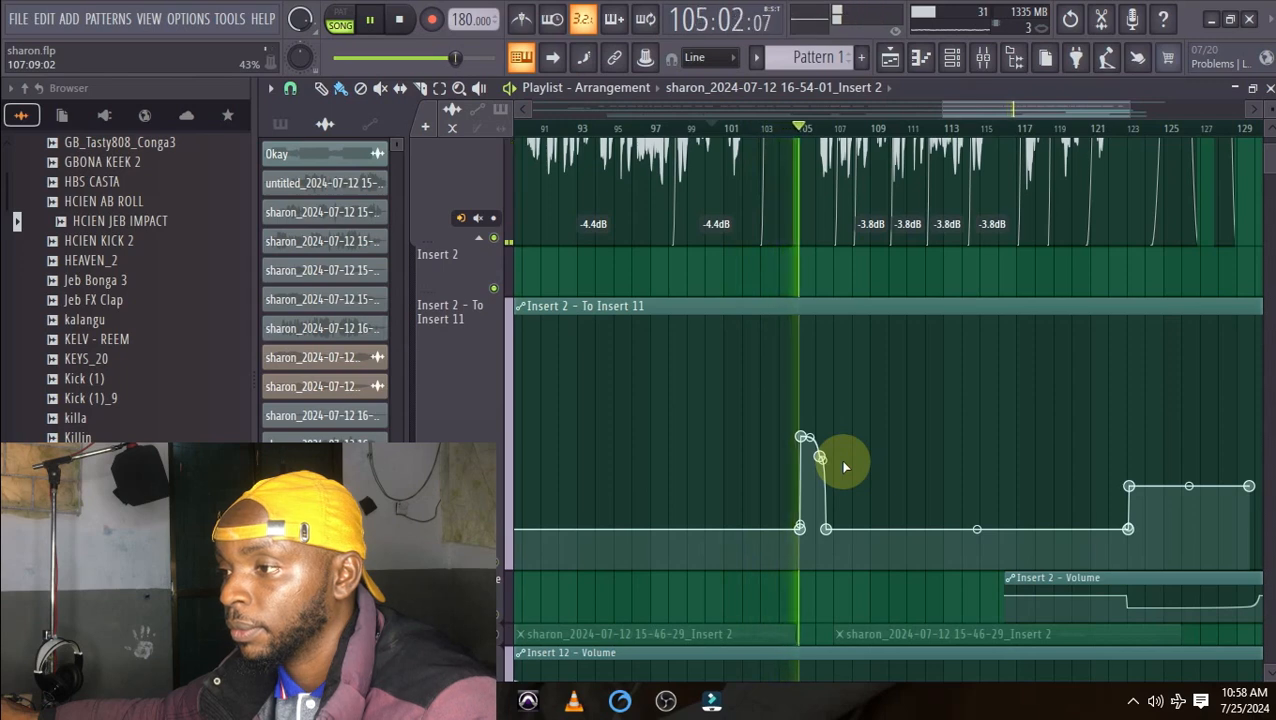
key("space")
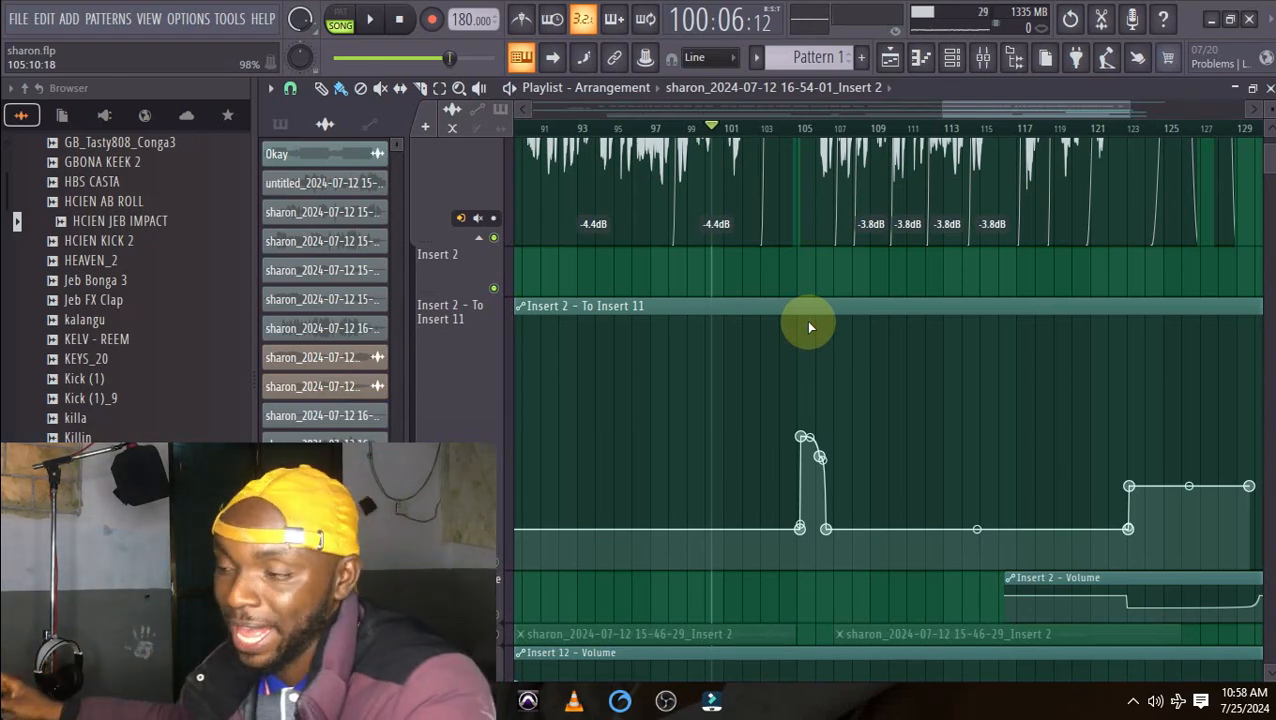
Compare the Insert 2 – To Insert 11 send rise at bar 123 with the Insert 2 – Volume clip below it.
left_click(788, 126)
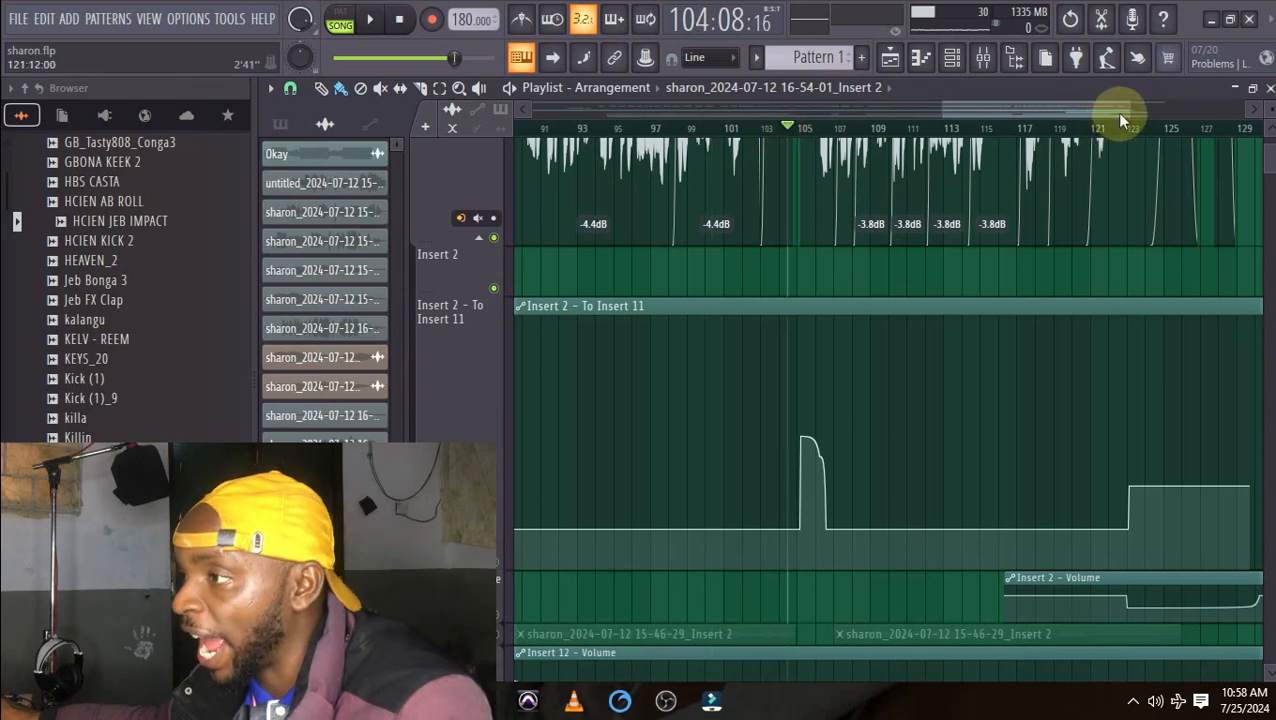
left_click_drag(1129, 109, 1133, 112)
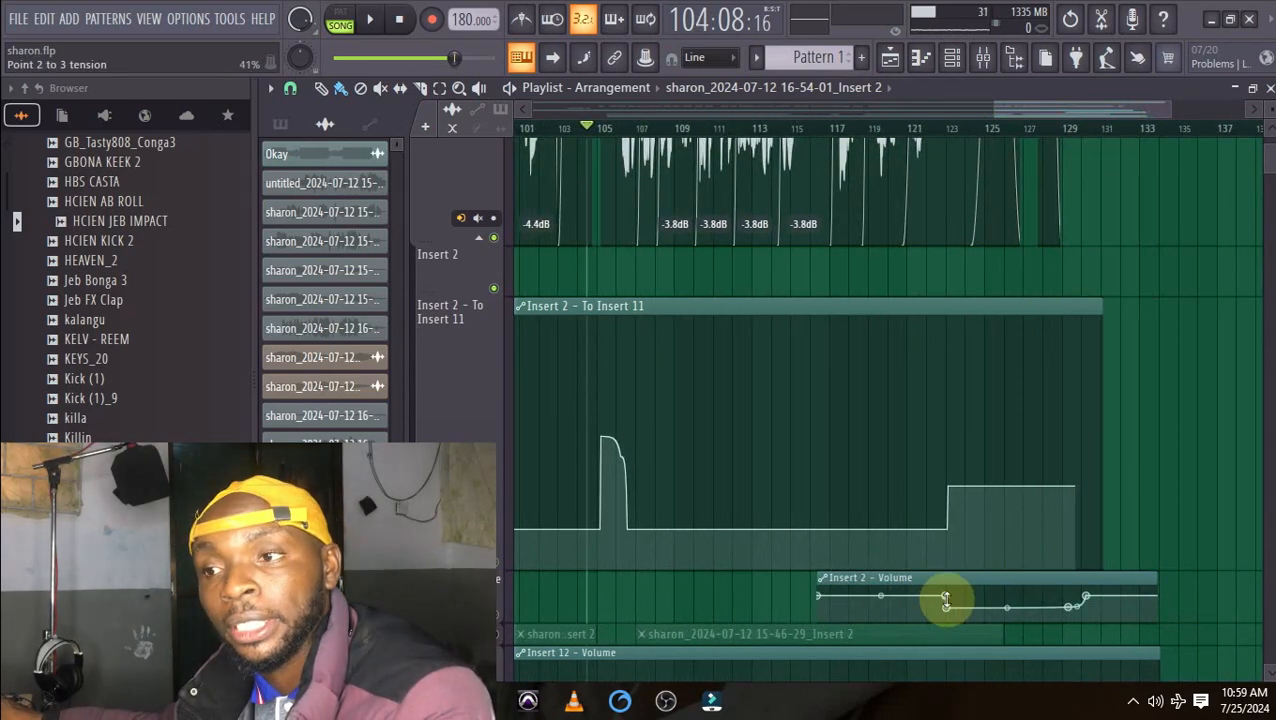
scroll(948, 535, "down", 3)
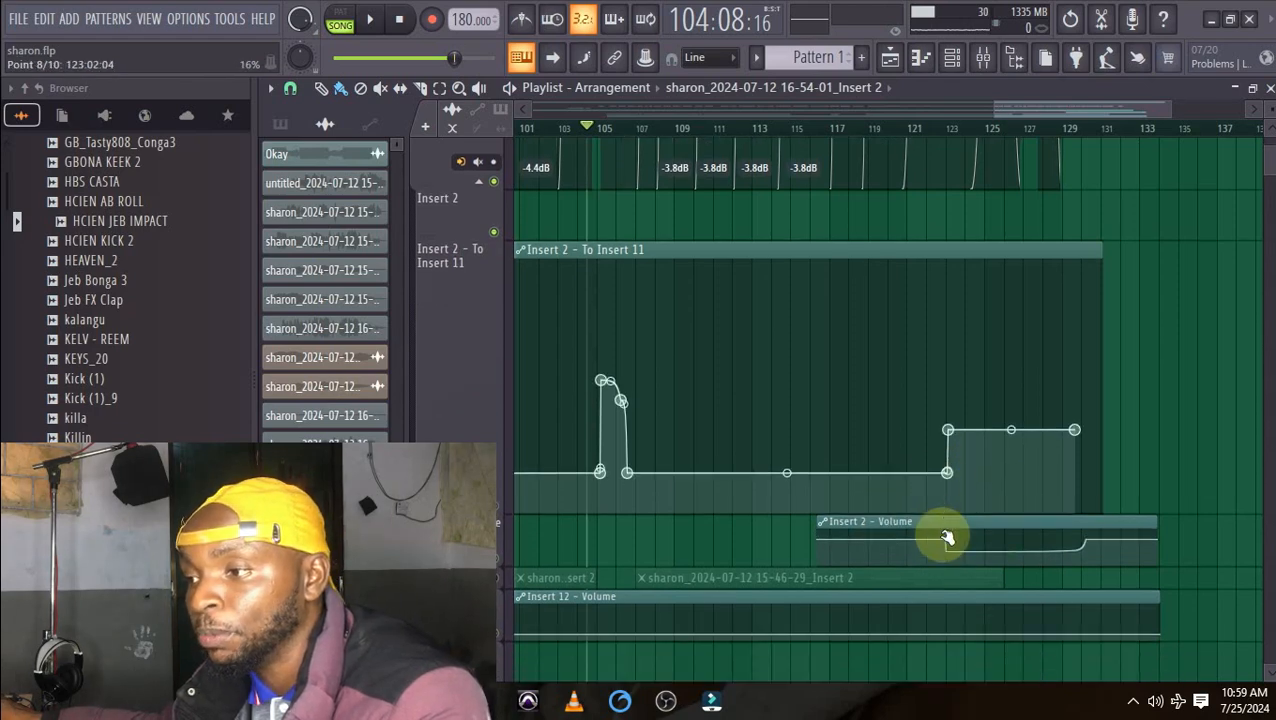
left_click_drag(994, 108, 733, 129)
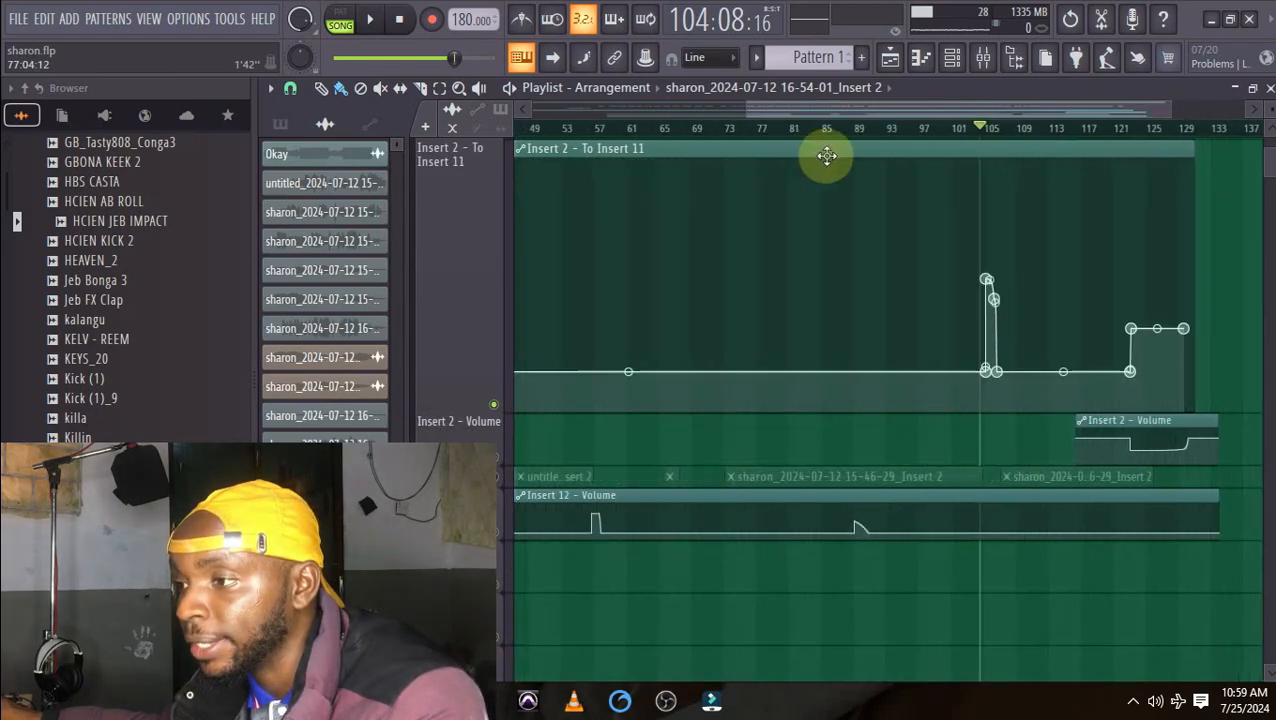
Play the song from about bar 56 to hear the first peak of the Insert 12 – Volume automation.
left_click(596, 131)
key("space")
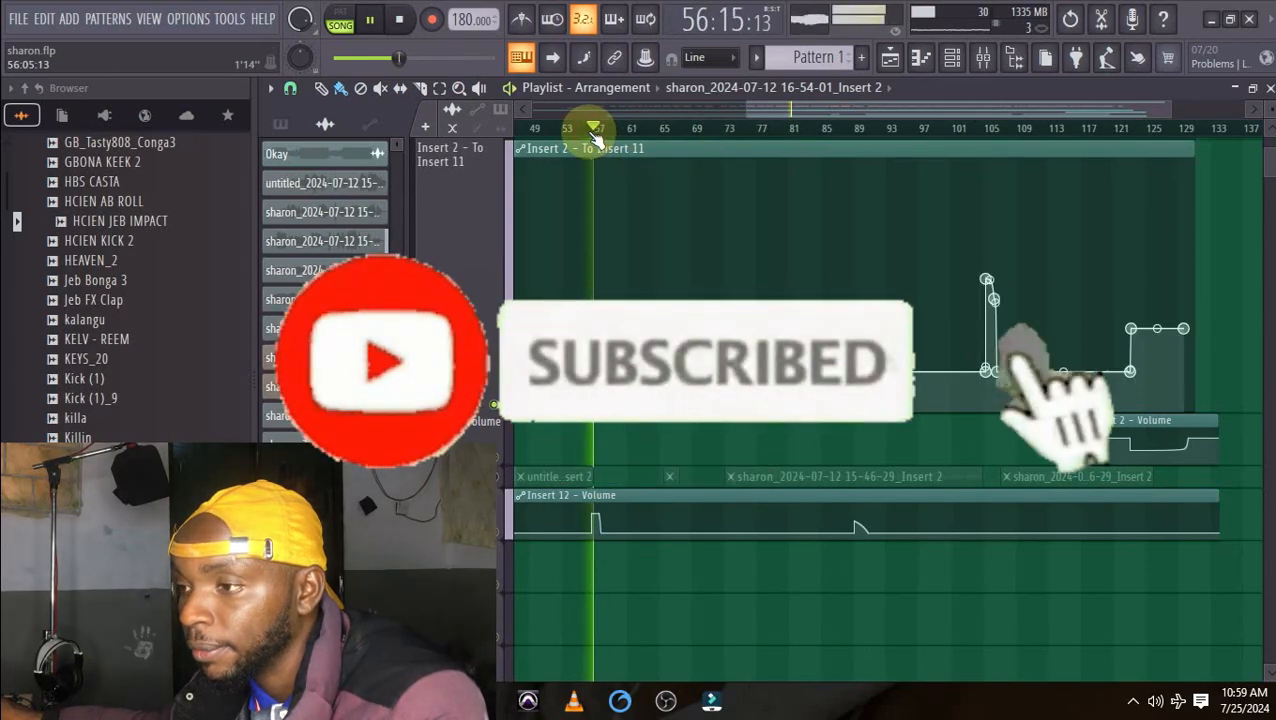
left_click(577, 130)
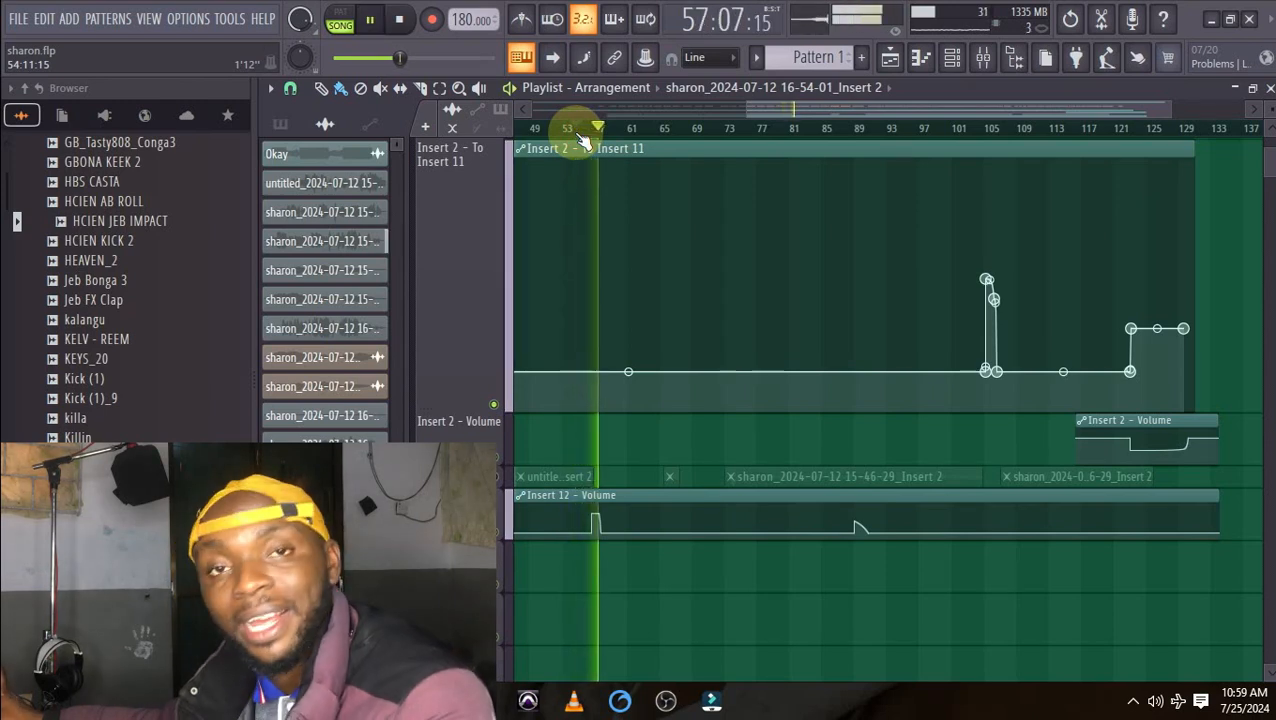
key("space")
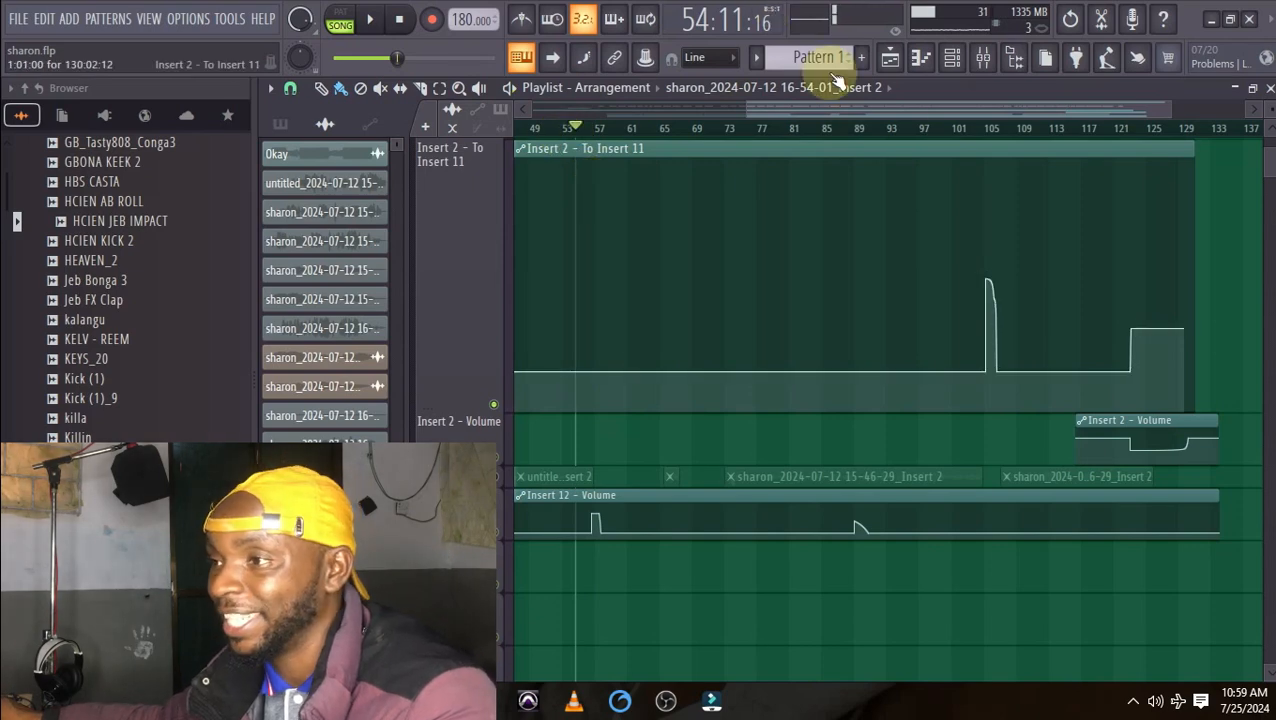
Add automation points to the Insert 2 – To Insert 11 clip and raise a trial plateau between about bars 73 and 75.
left_click_drag(898, 108, 987, 114)
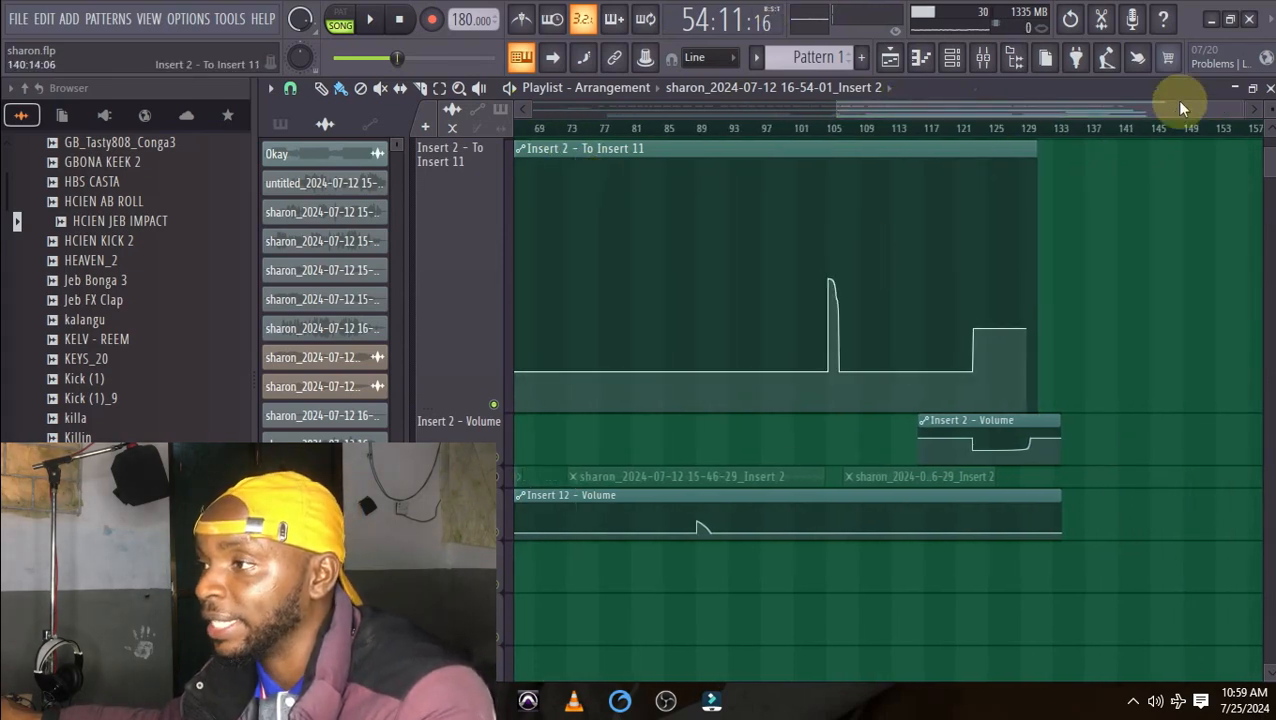
left_click_drag(1230, 108, 886, 251)
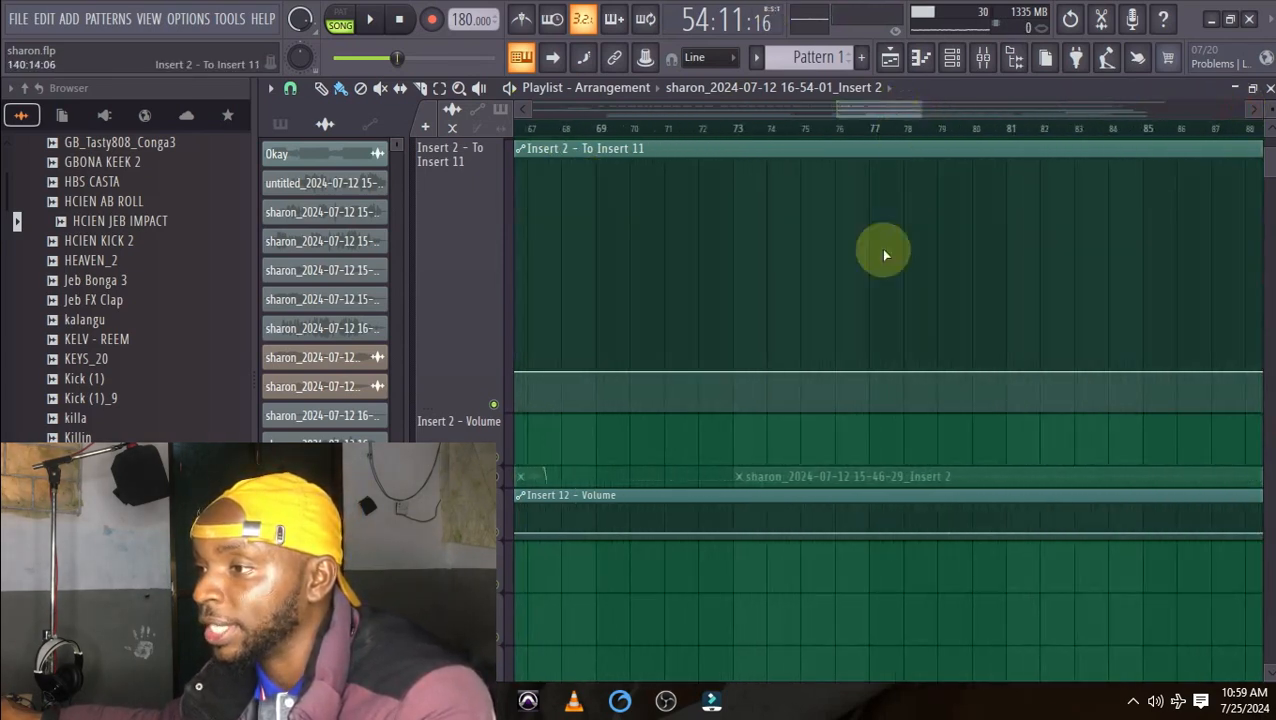
scroll(786, 177, "up", 3)
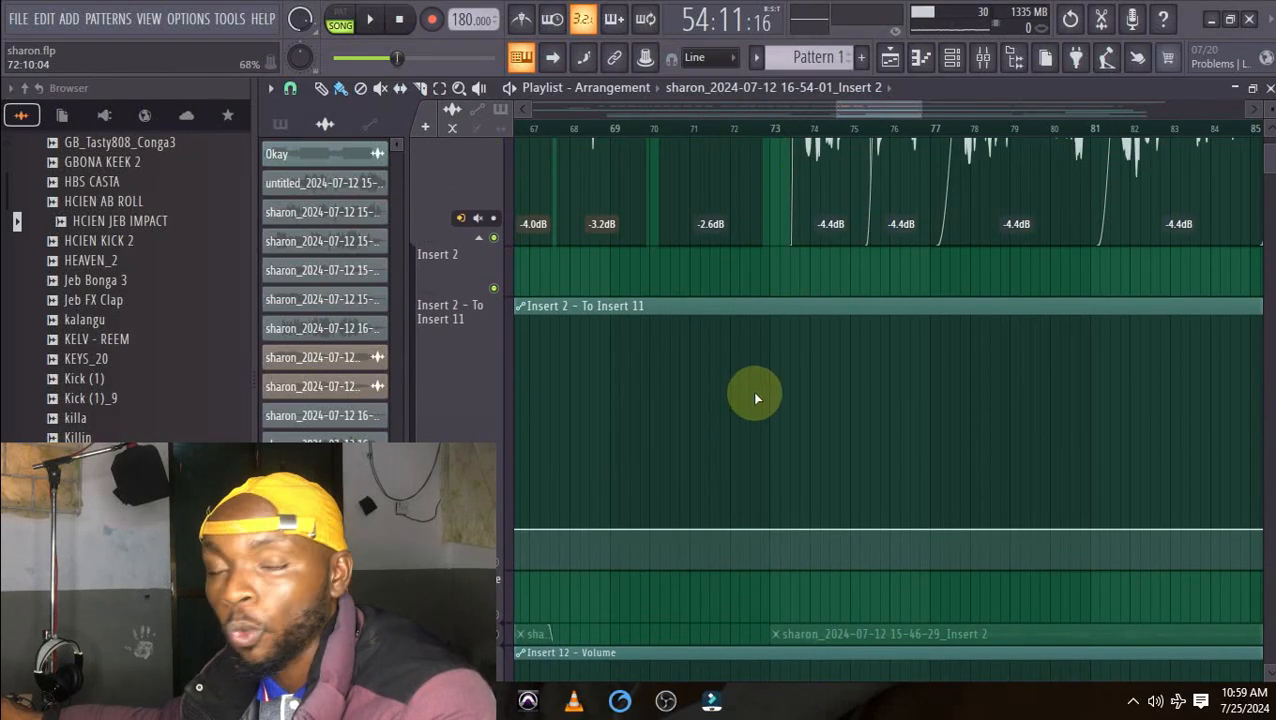
left_click(769, 531)
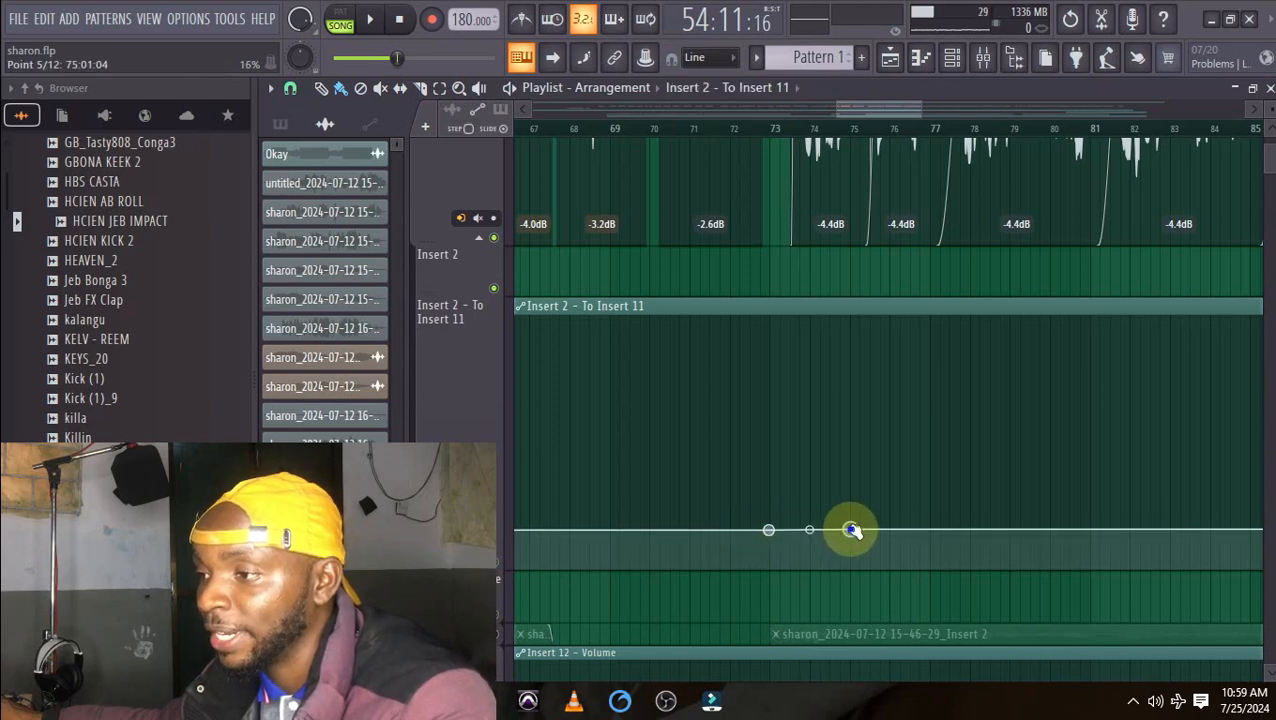
left_click(791, 531)
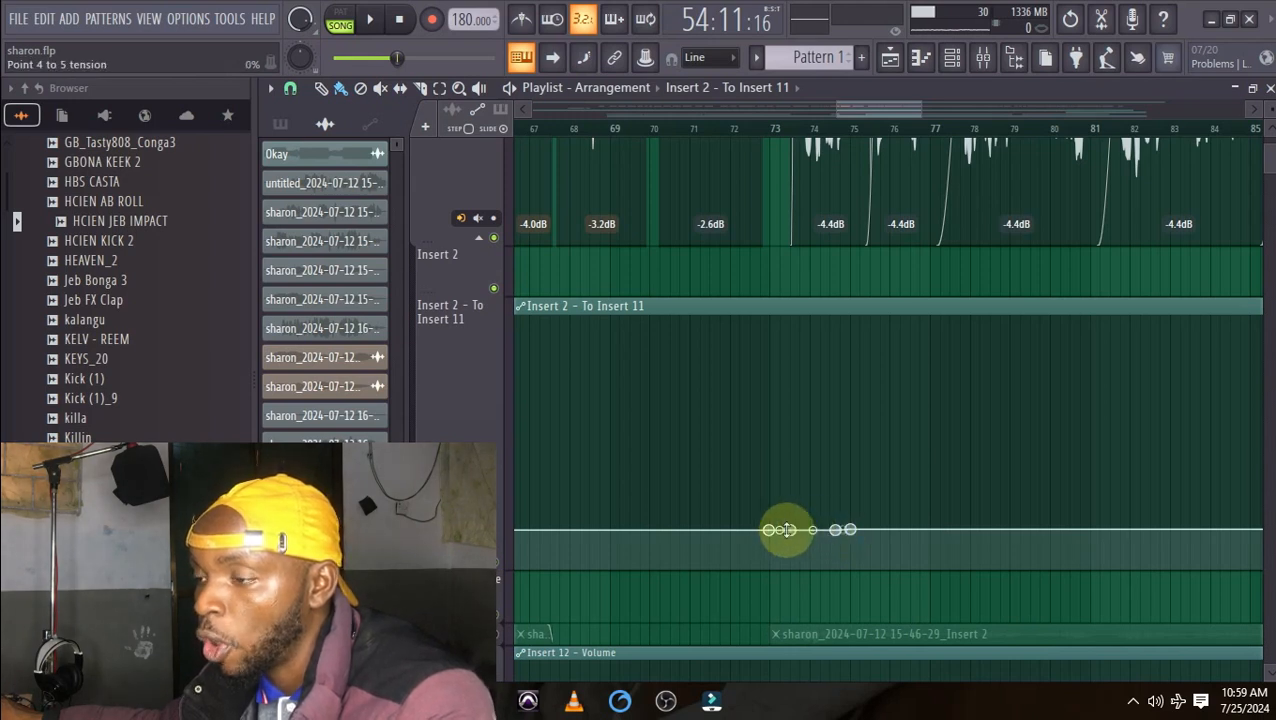
left_click_drag(842, 512, 833, 442)
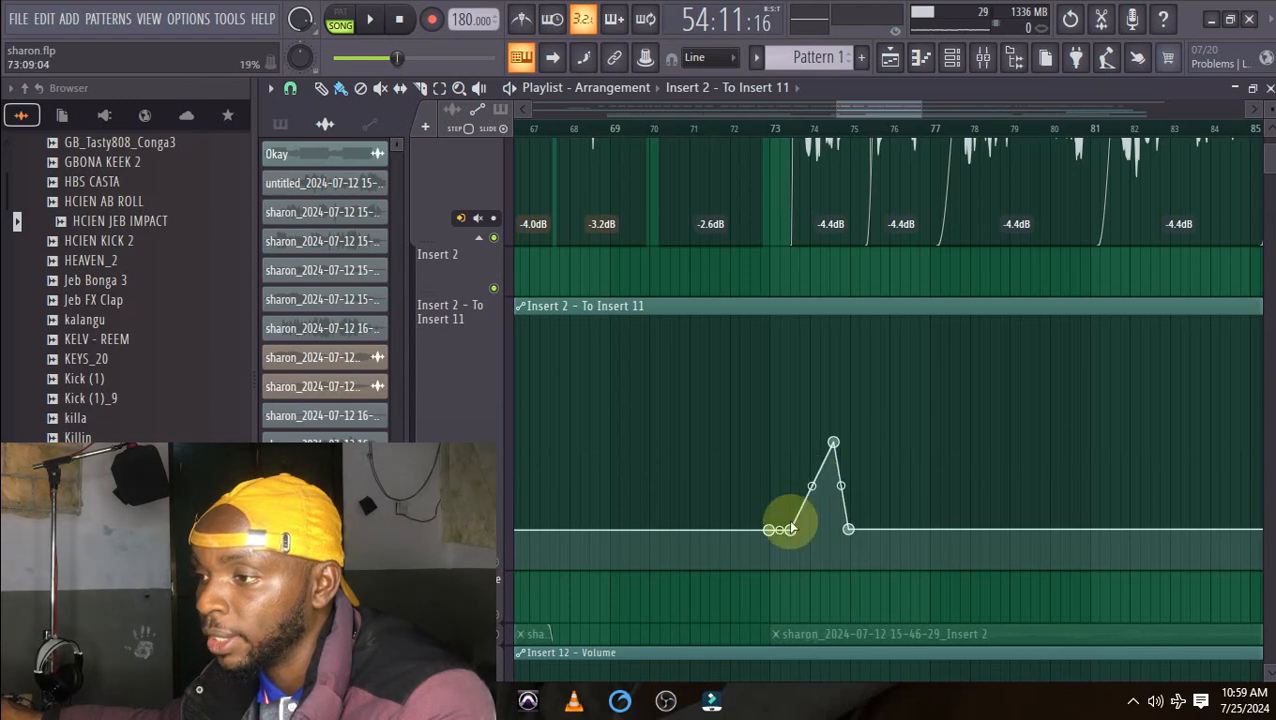
left_click_drag(791, 531, 791, 449)
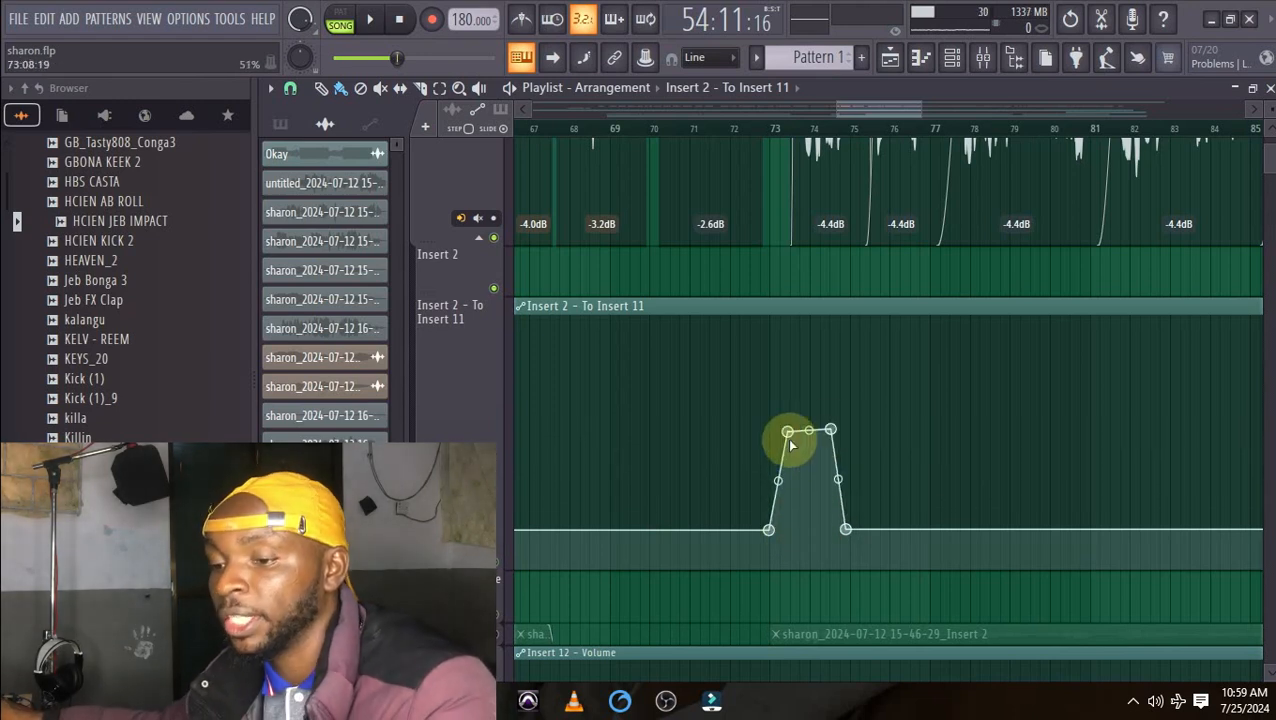
Undo the trial plateau's point edits in the Insert 2 – To Insert 11 clip.
key("ctrl+alt+z")
key("ctrl+alt+z")
key("ctrl+alt+z")
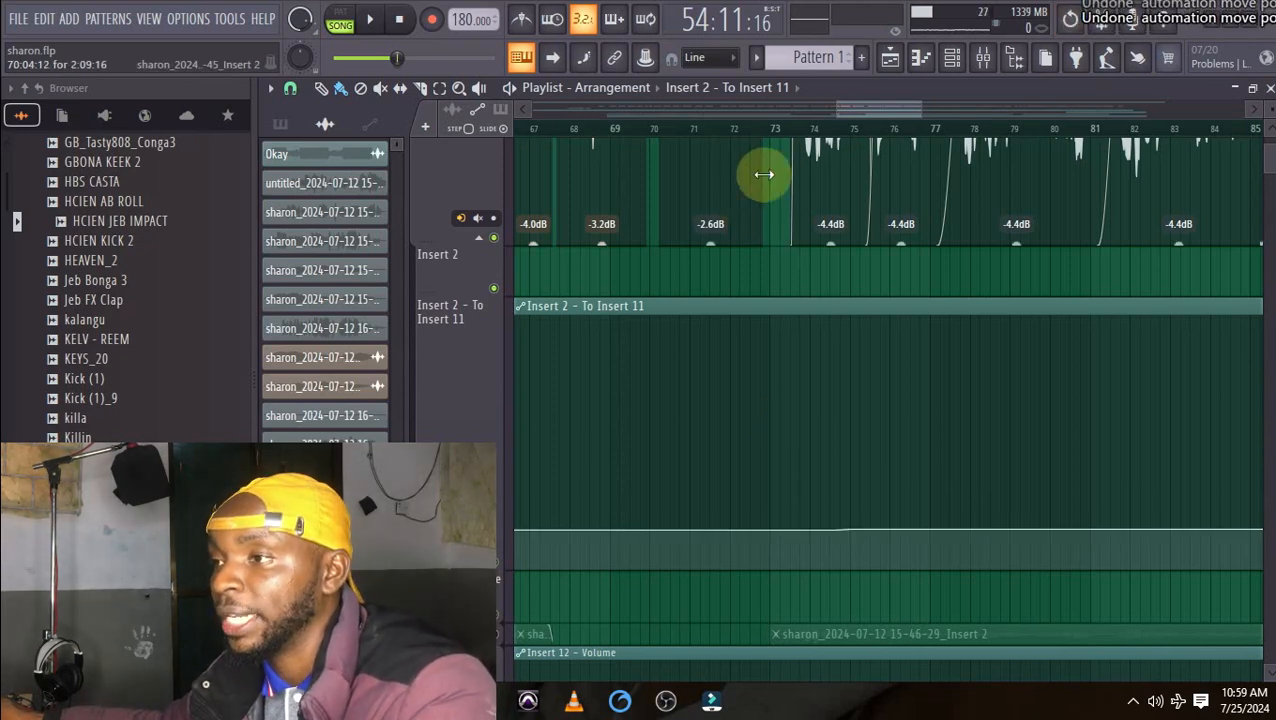
Examine the ends of the Insert 2 – To Insert 11 and Insert 2 – Volume clips from bar 111 onward.
left_click_drag(918, 113, 1196, 151)
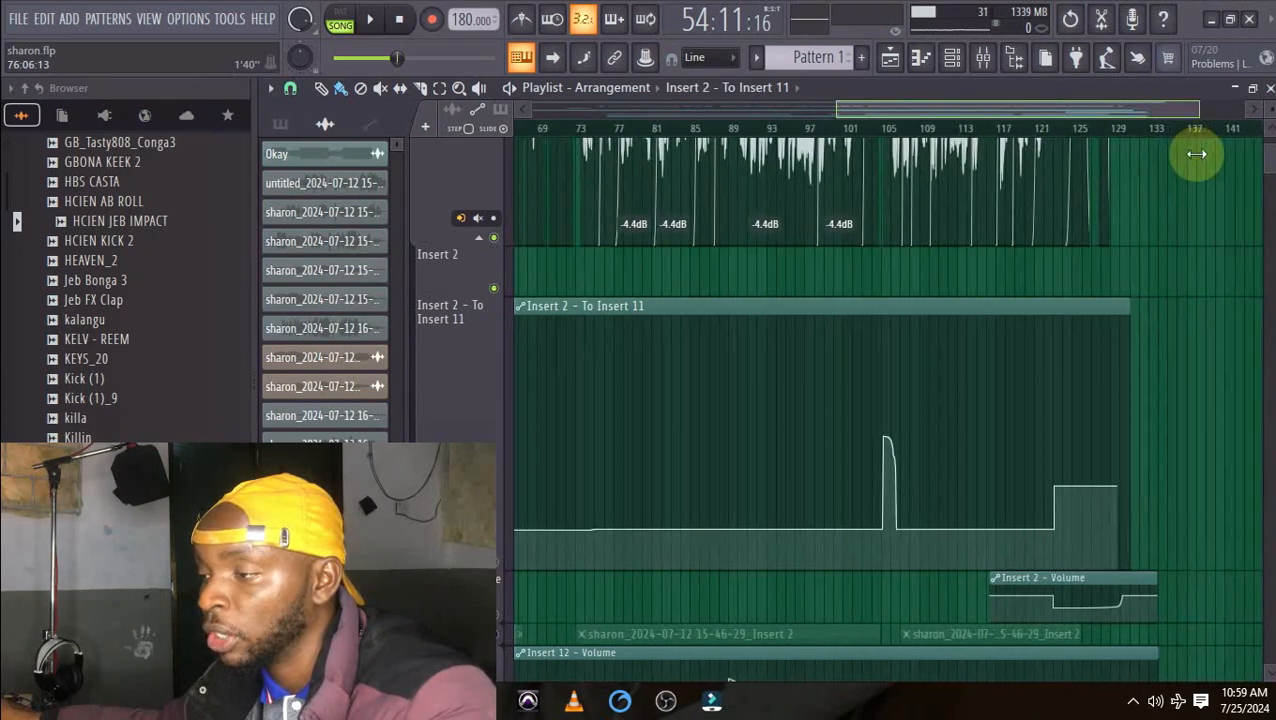
scroll(1160, 428, "down", 2)
left_click_drag(841, 110, 1042, 113)
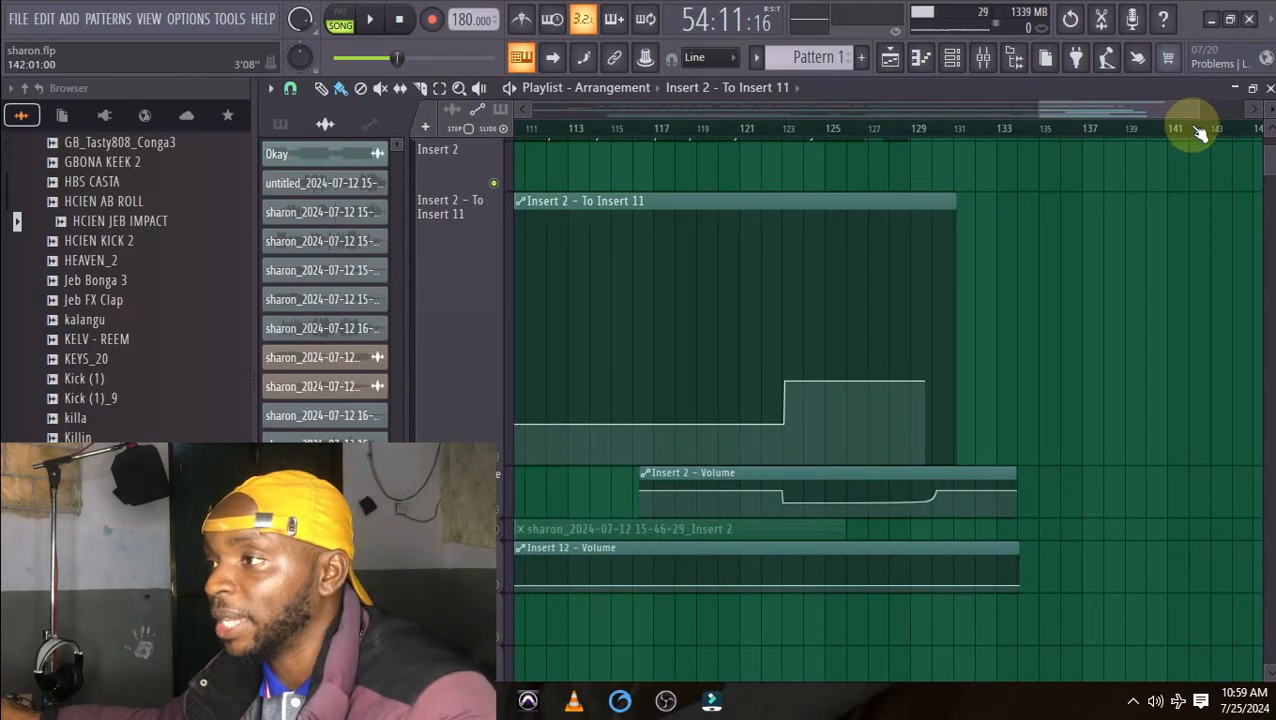
left_click_drag(1195, 109, 1176, 105)
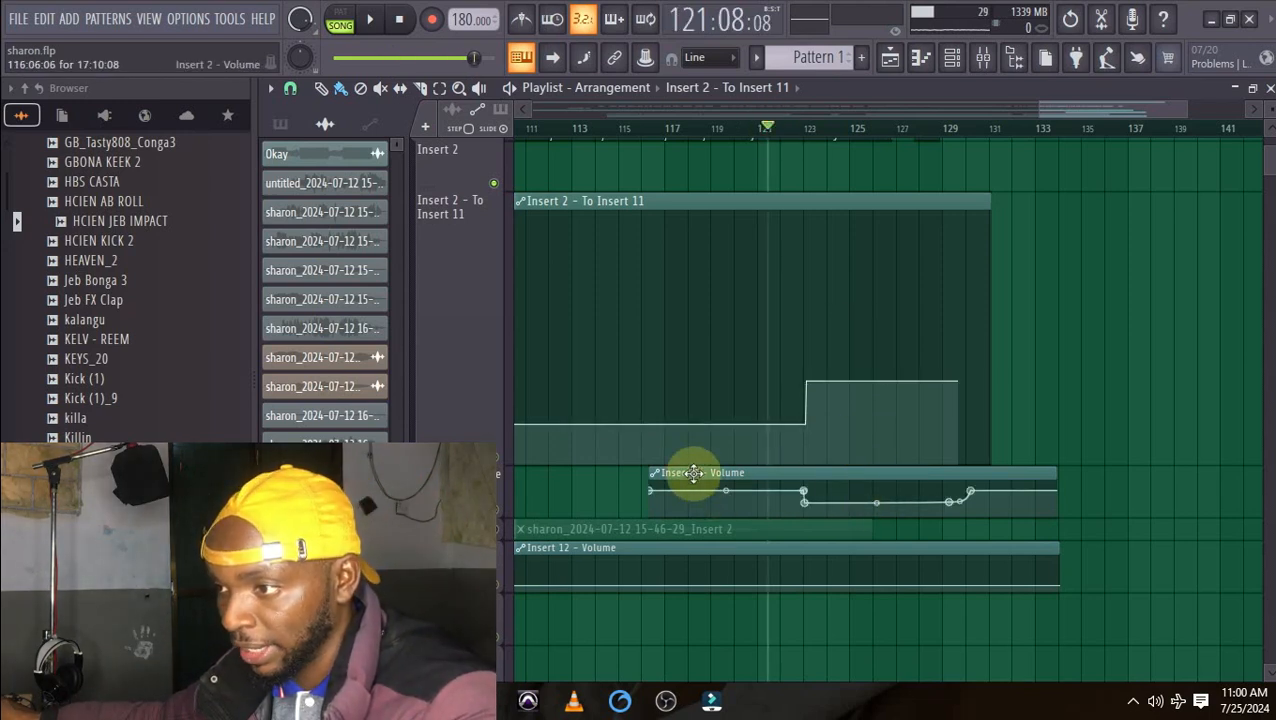
Show the automation options for Insert 2's volume fader in the mixer, including Create automation clip.
left_click(982, 57)
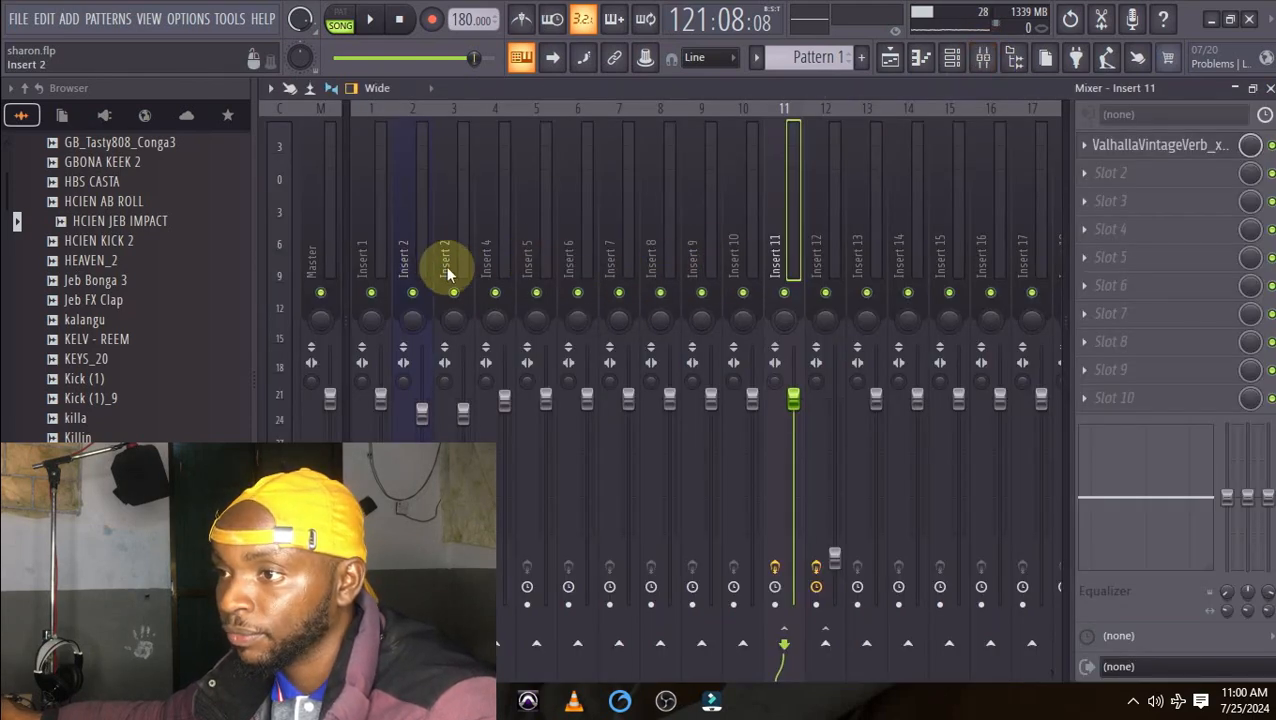
left_click(415, 246)
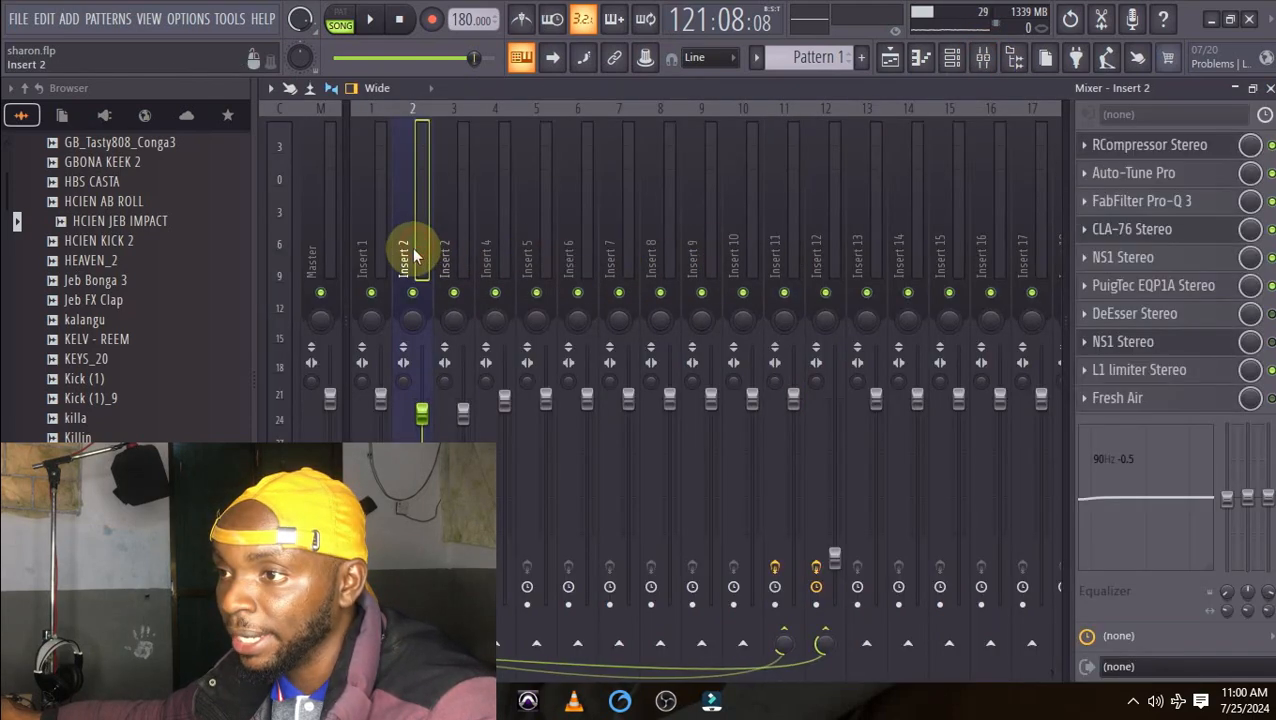
right_click(423, 413)
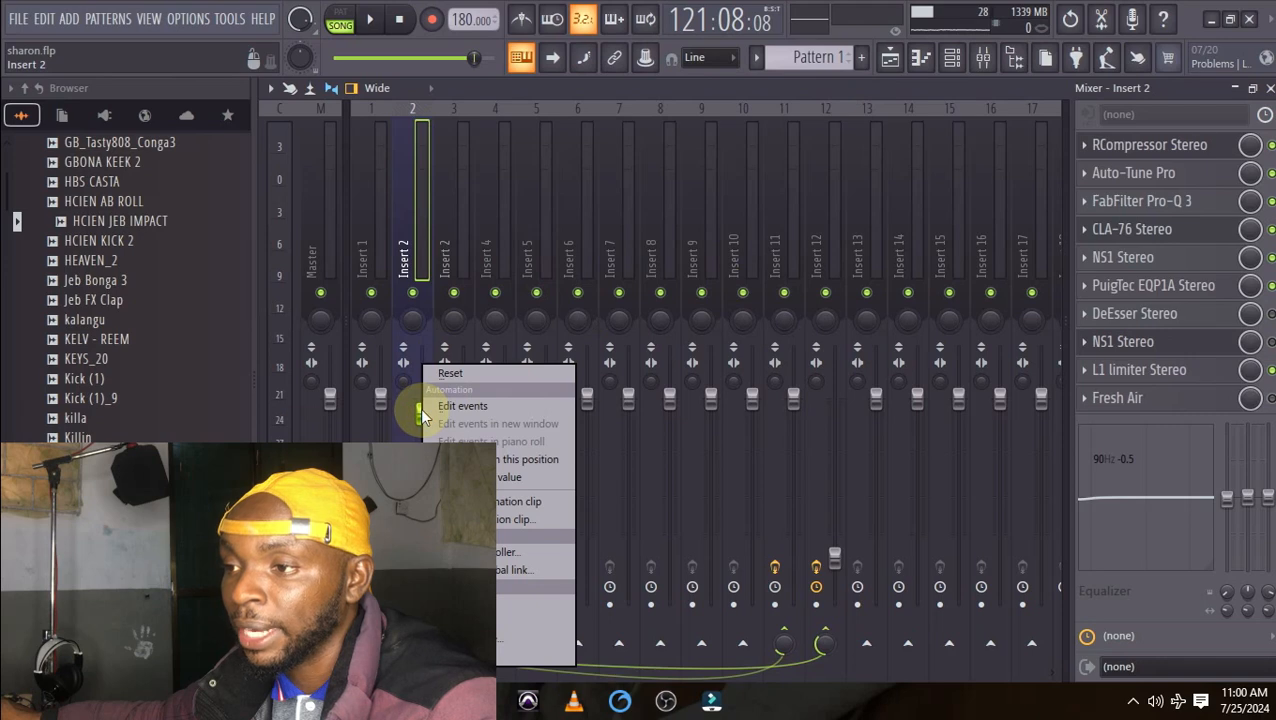
left_click(498, 502)
Return to the playlist and play the ending from bar 121 to hear the Insert 2 volume and reverb send automation together.
left_click(889, 57)
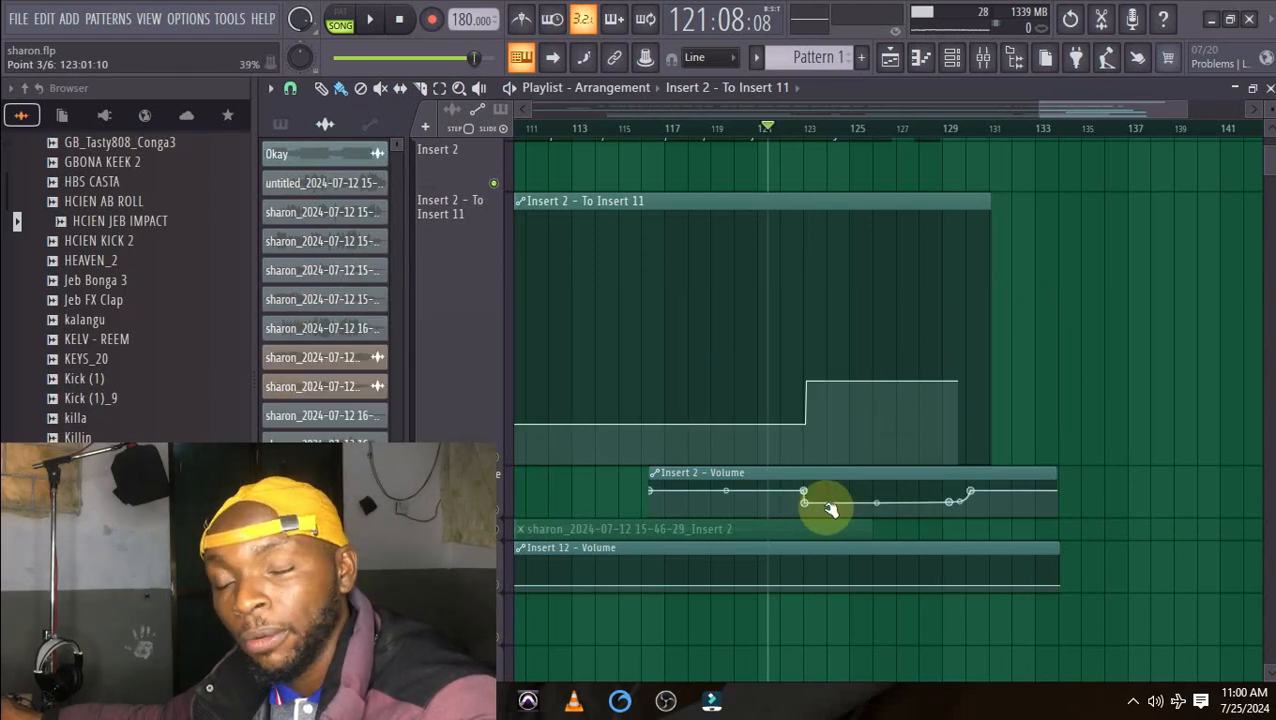
key("space")
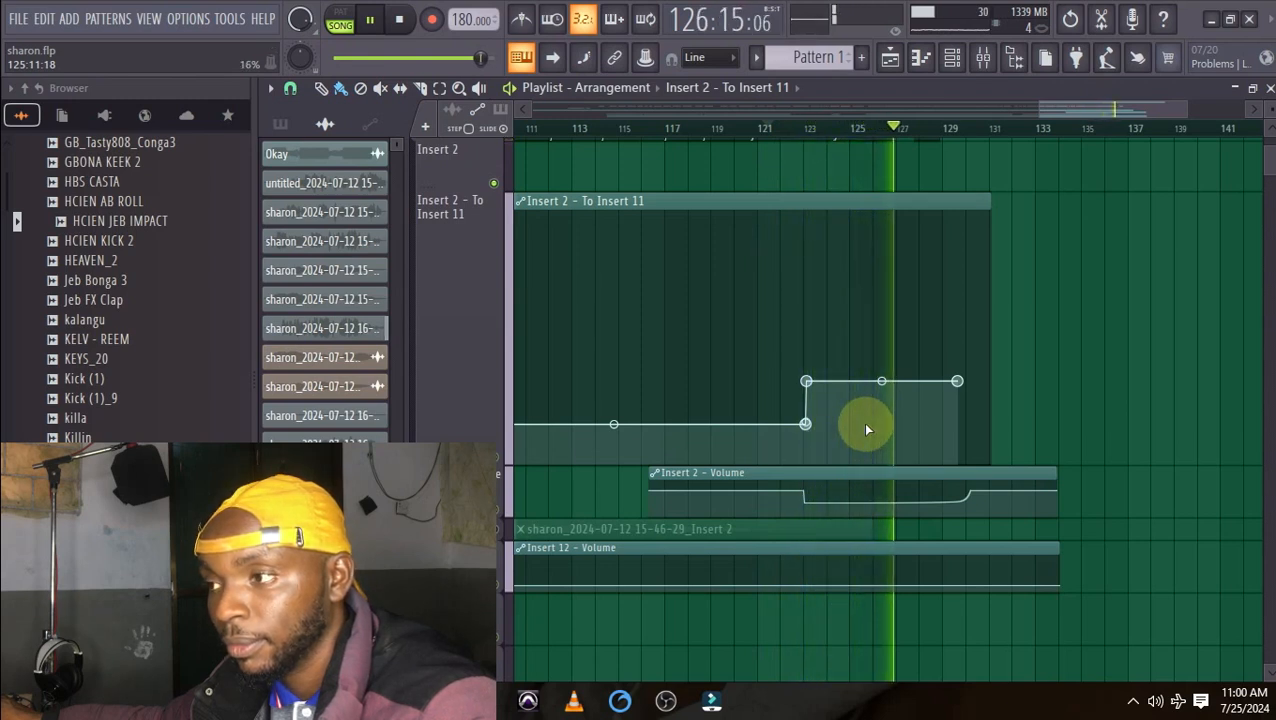
key("space")
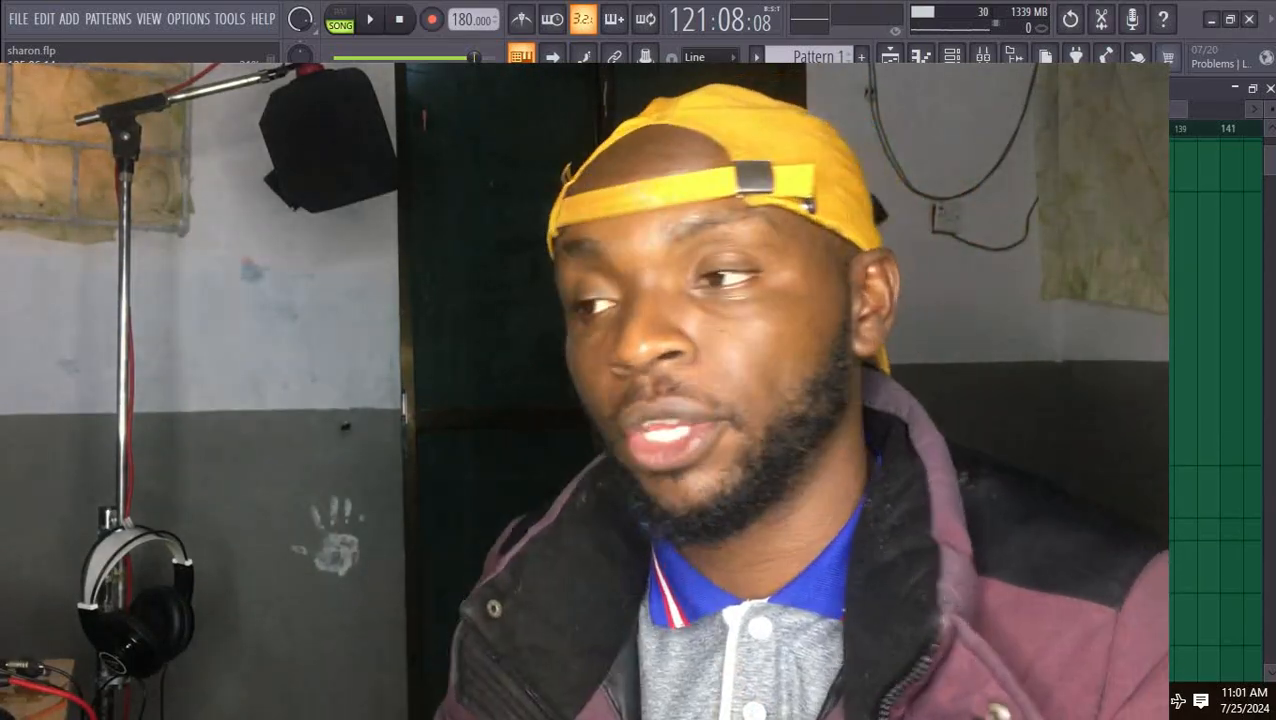
key("space")
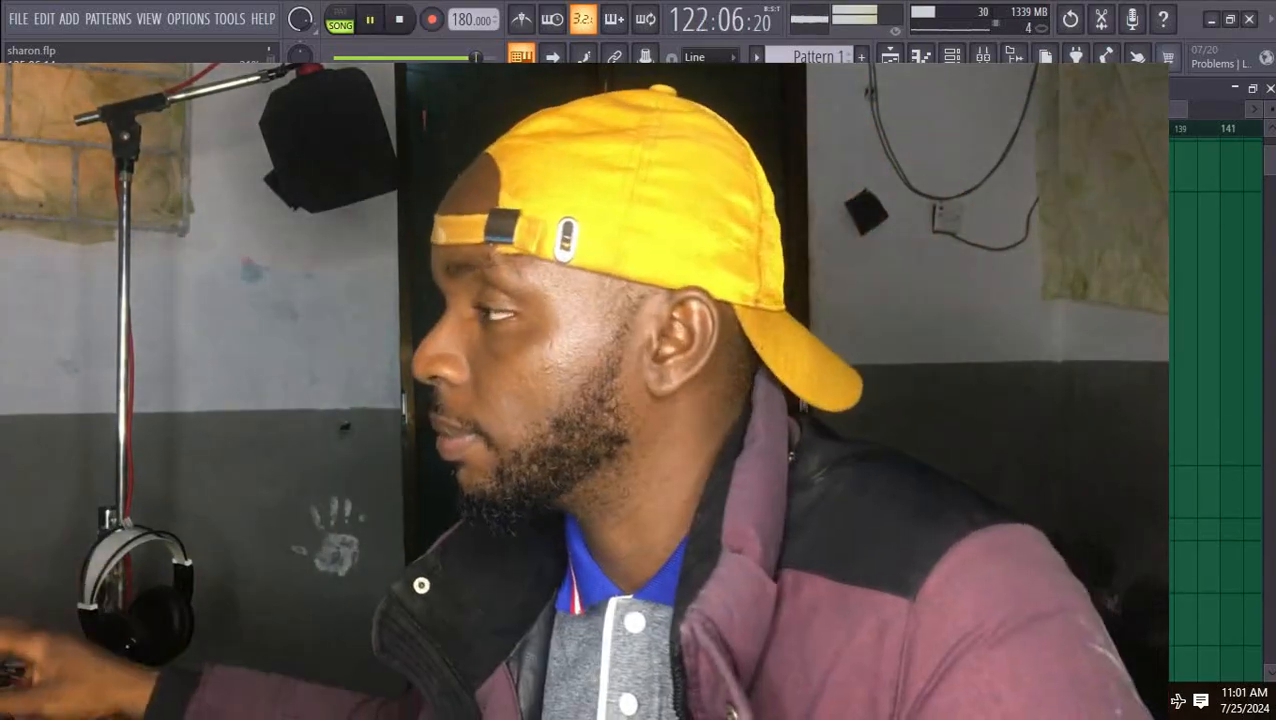
Continue playback from about bar 56 to hear that vocal section again.
scroll(770, 300, "down", 4)
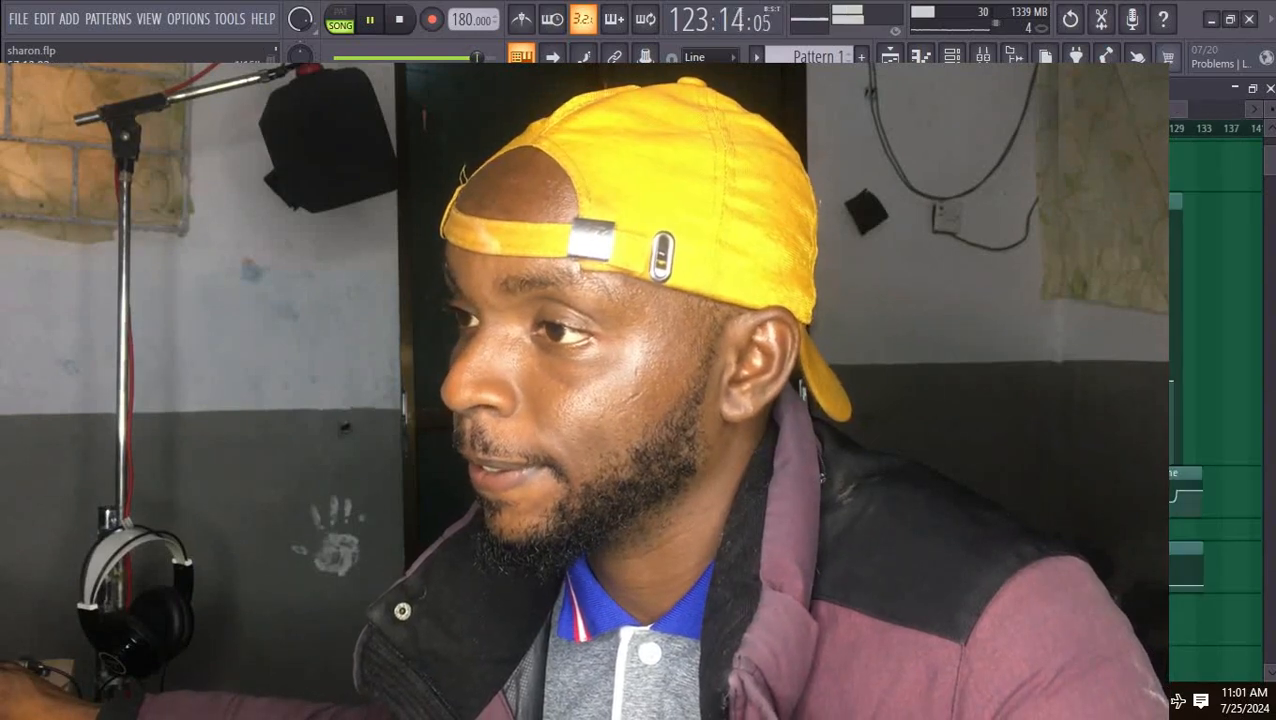
left_click(683, 128)
scroll(610, 400, "down", 1)
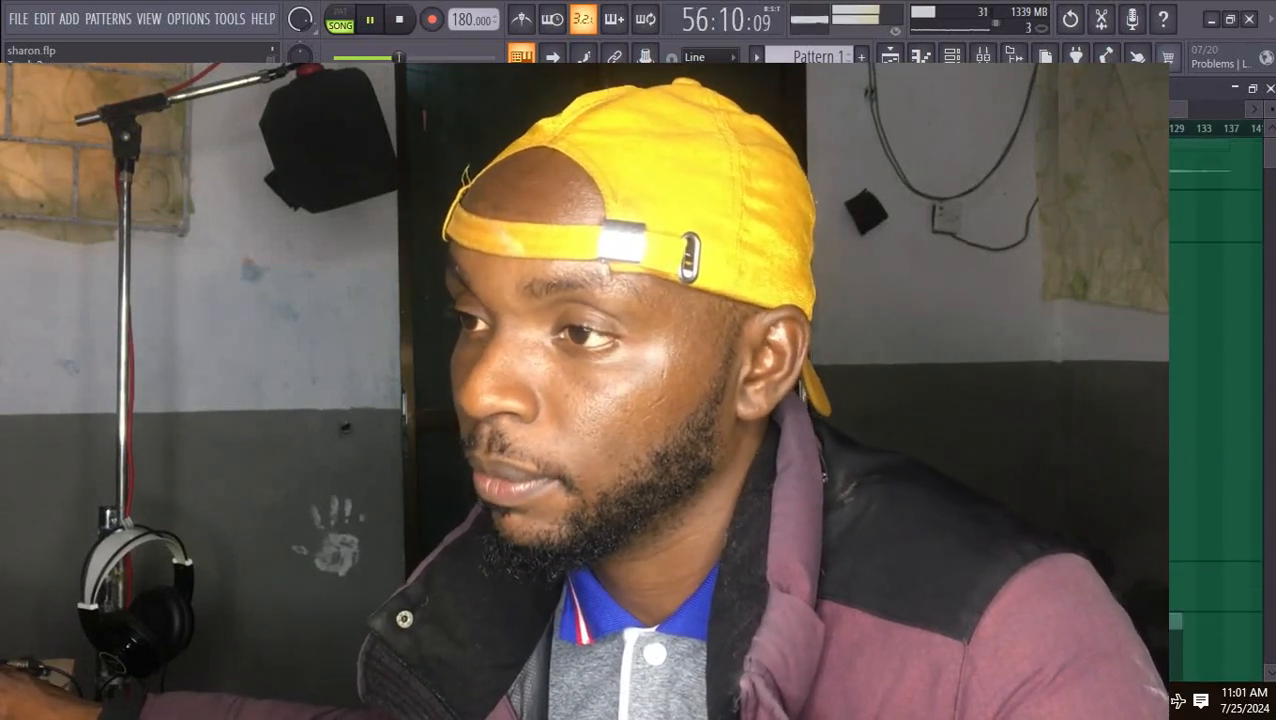